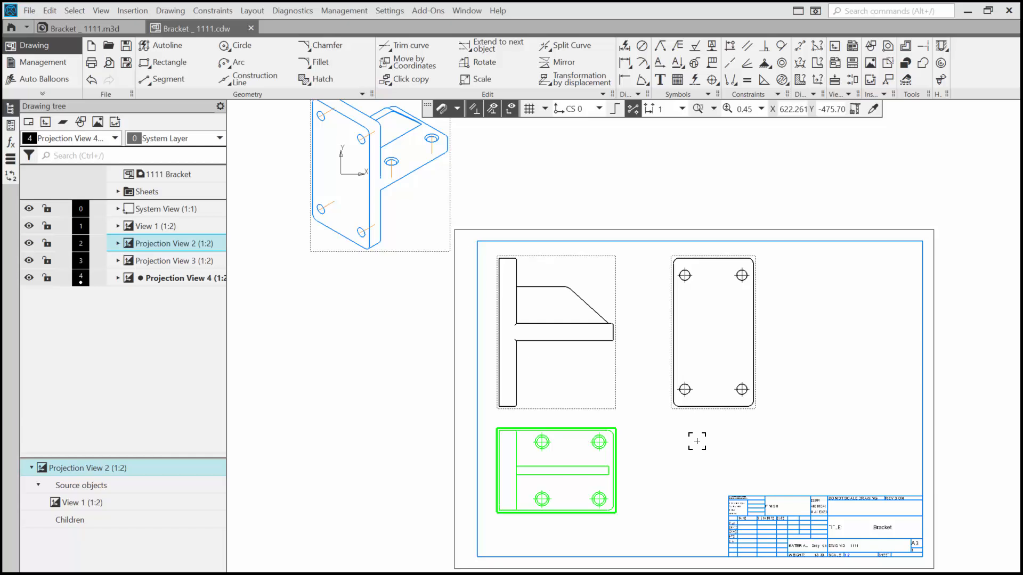
Delete Projection View 3, the plate view beside the front view, from the bracket drawing.
left_click(710, 413)
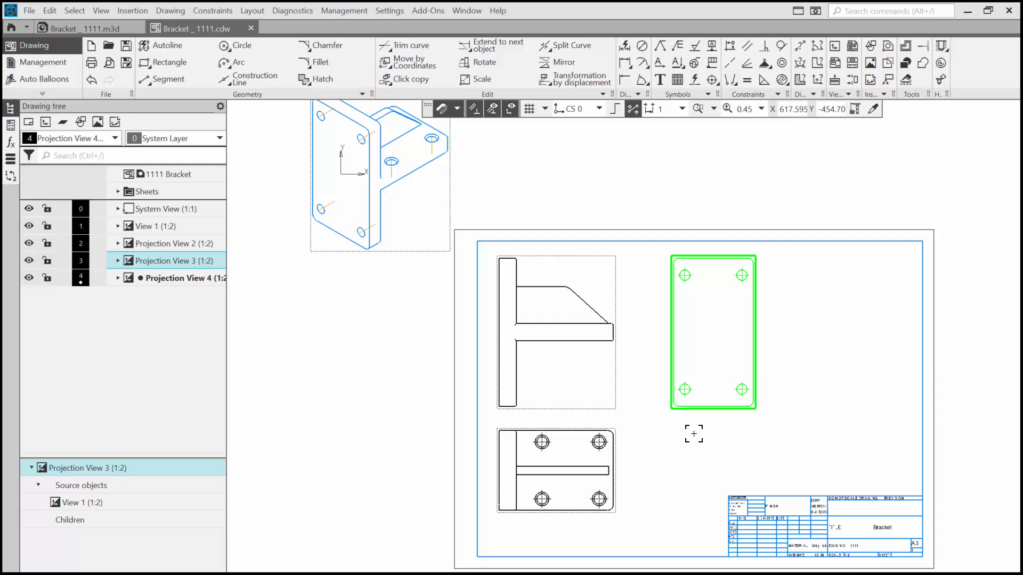
left_click(694, 434)
left_click(685, 390)
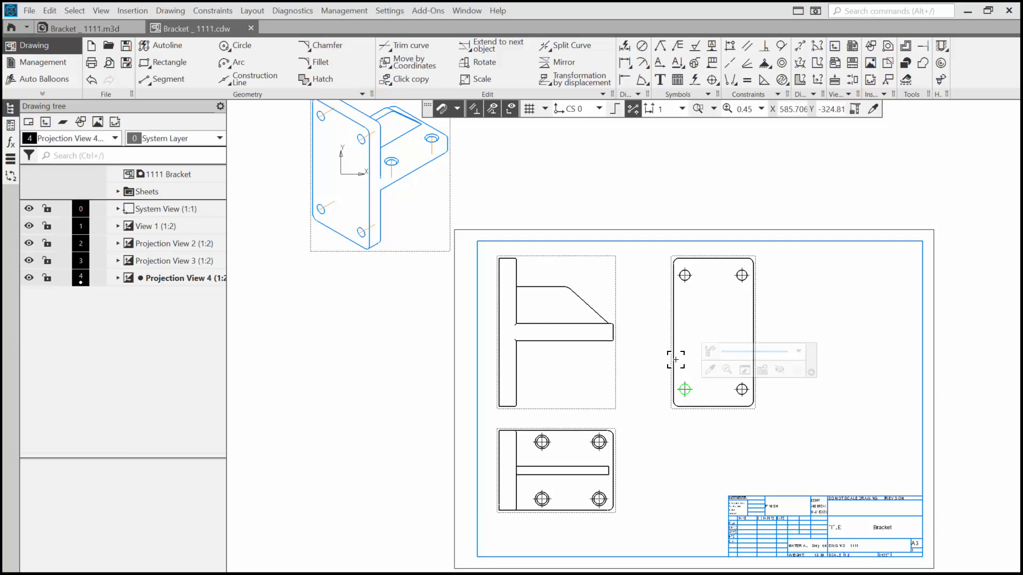
left_click(691, 413)
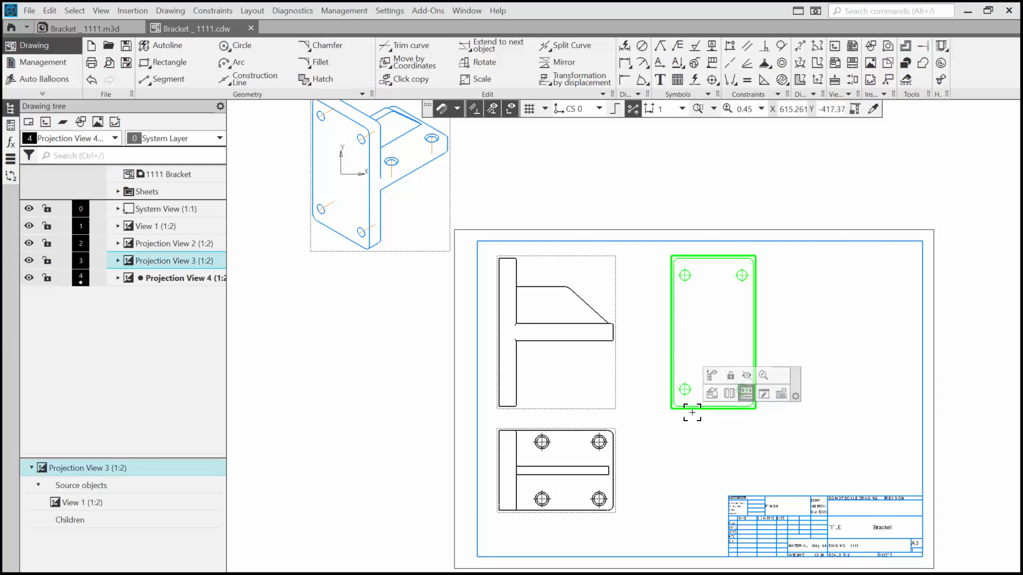
key("Delete")
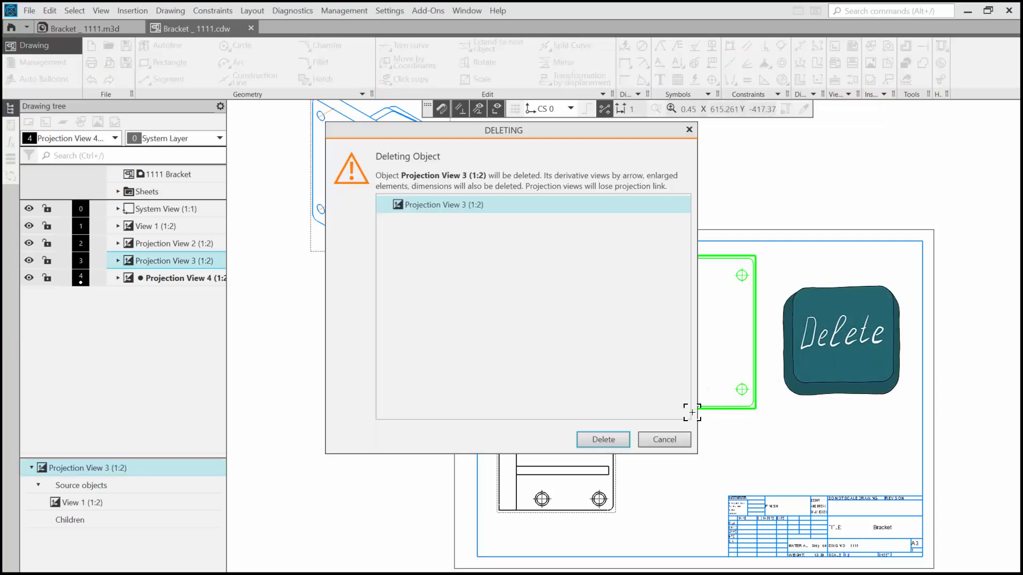
left_click(604, 439)
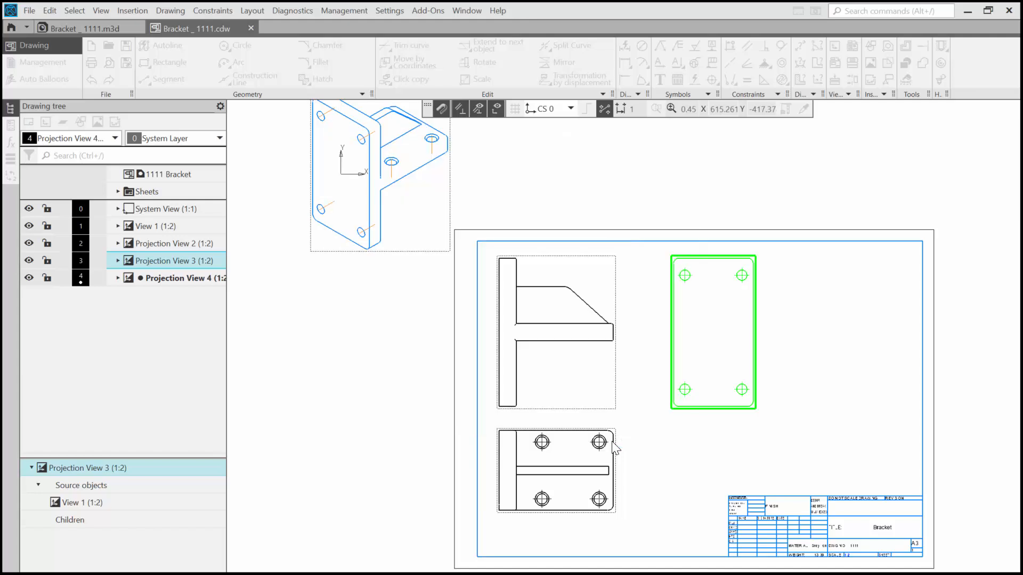
Delete the isometric Projection View 4 lying outside the sheet.
left_click(423, 250)
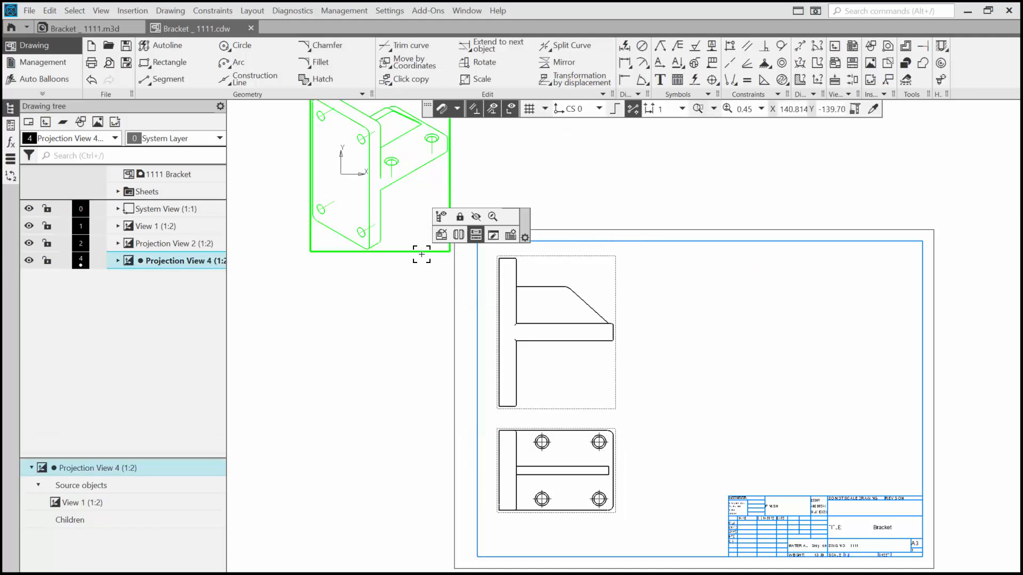
key("Delete")
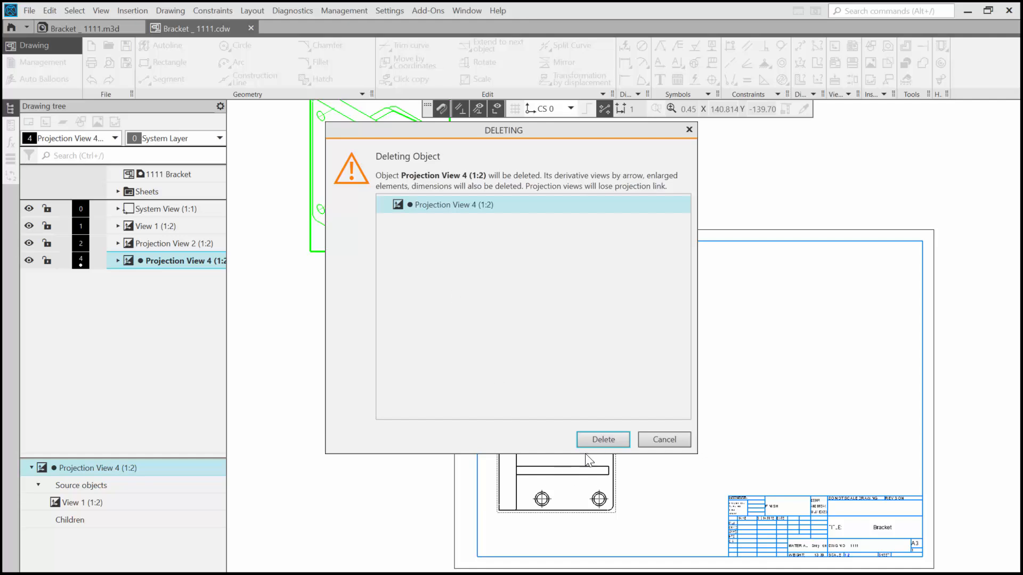
left_click(597, 440)
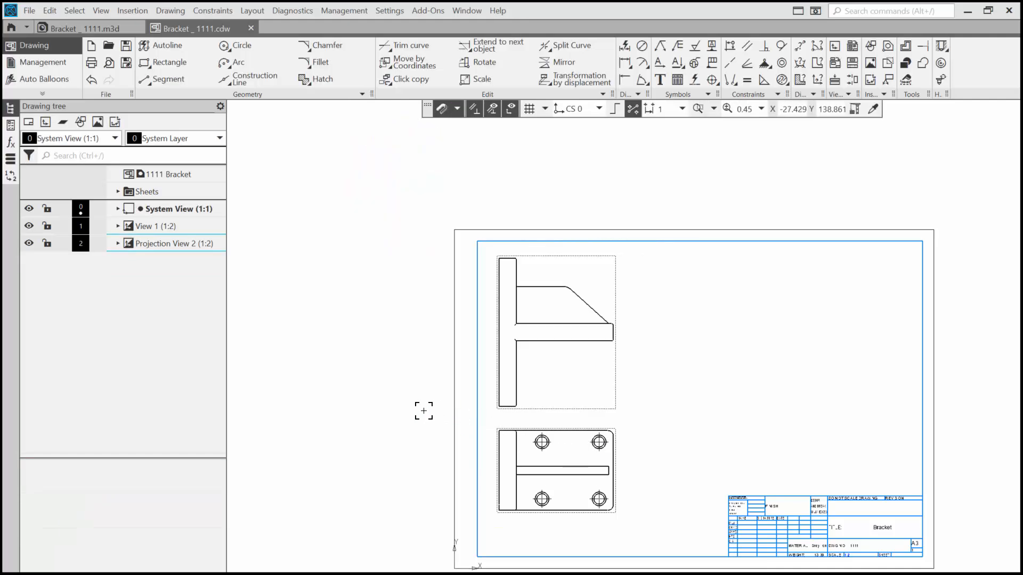
Add view arrow A pointing at the front view from its right and place the resulting arrow-direction view beside it.
left_click(659, 63)
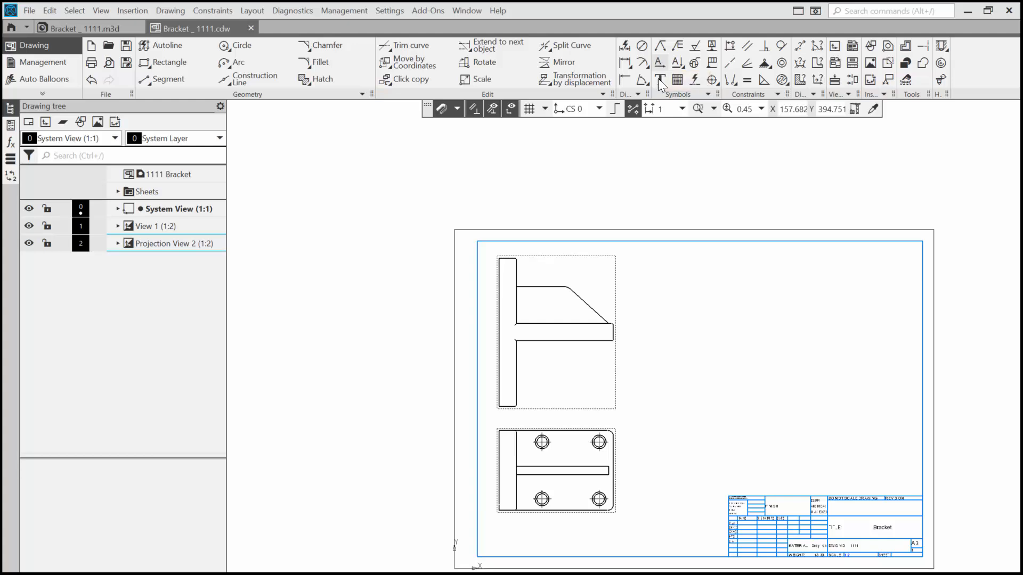
left_click(625, 331)
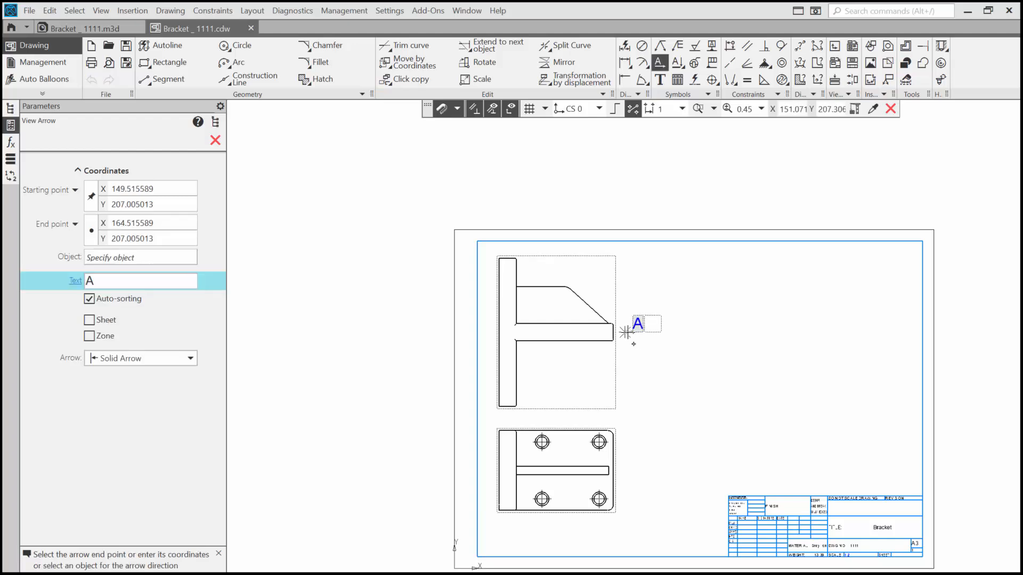
left_click(697, 333)
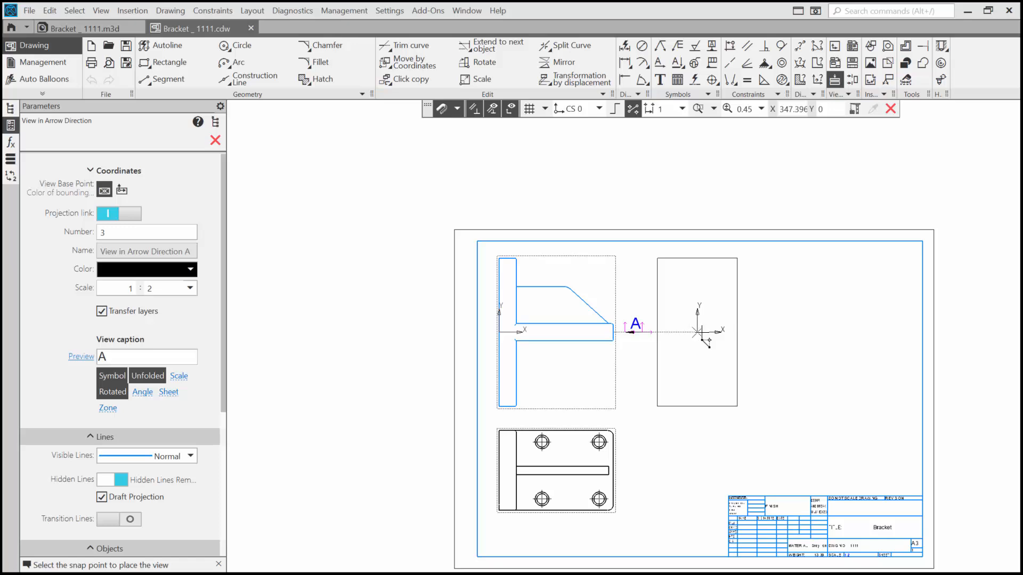
left_click(699, 333)
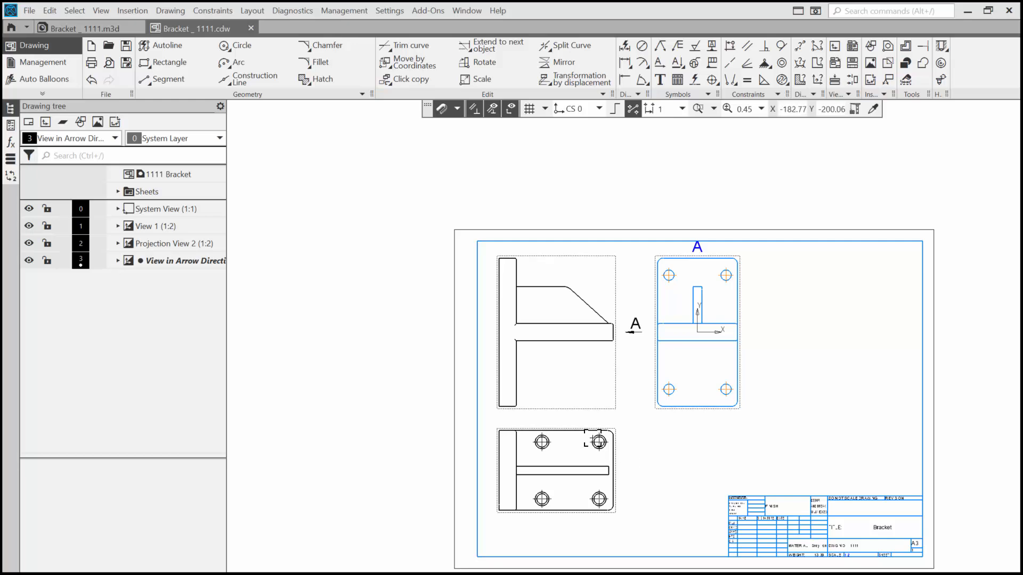
Move the front view slightly down on the sheet together with its linked views.
left_click(609, 405)
mouse_move(610, 405)
left_mouse_down()
mouse_move(616, 420)
mouse_move(610, 415)
left_mouse_up()
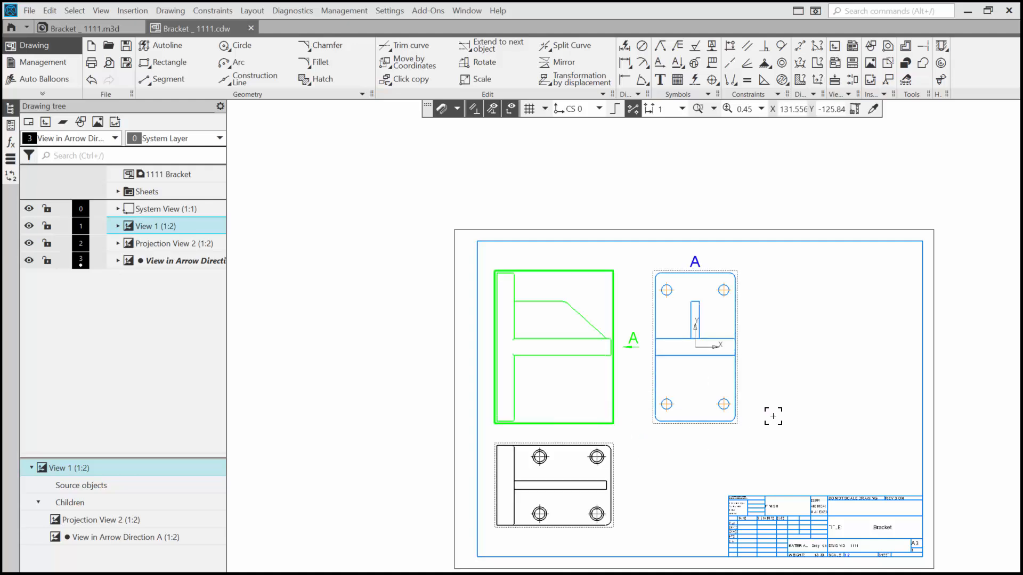
left_click(786, 402)
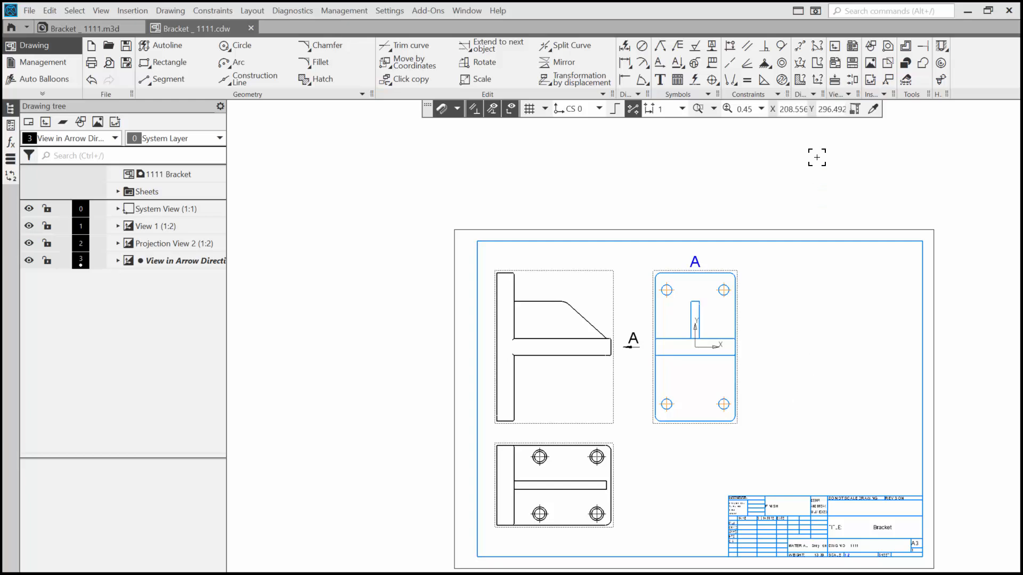
Start a Model View of Bracket _ 1111.m3d and orient it from the source model rotated to show the rib and upright plate.
left_click(834, 65)
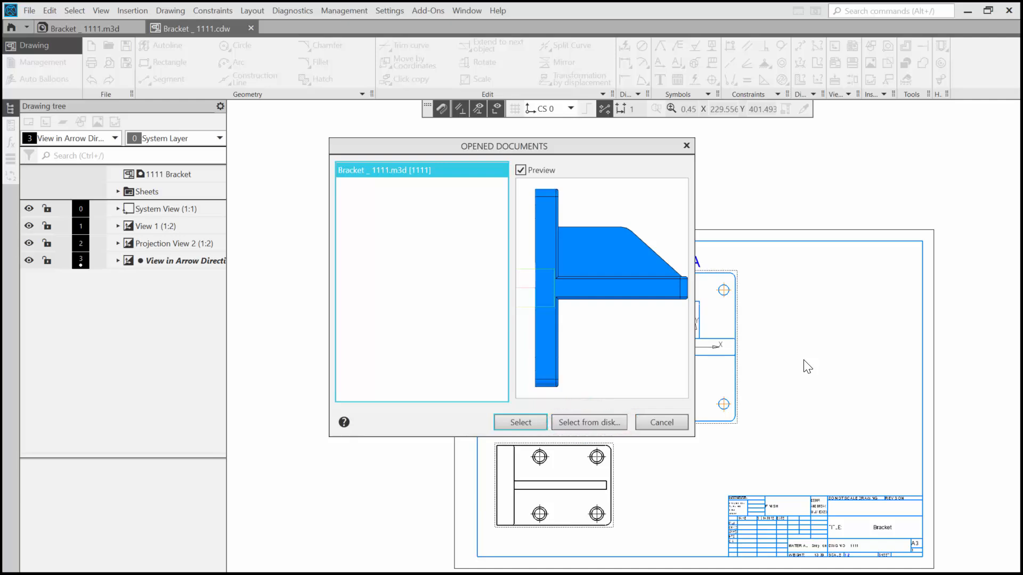
left_click(514, 419)
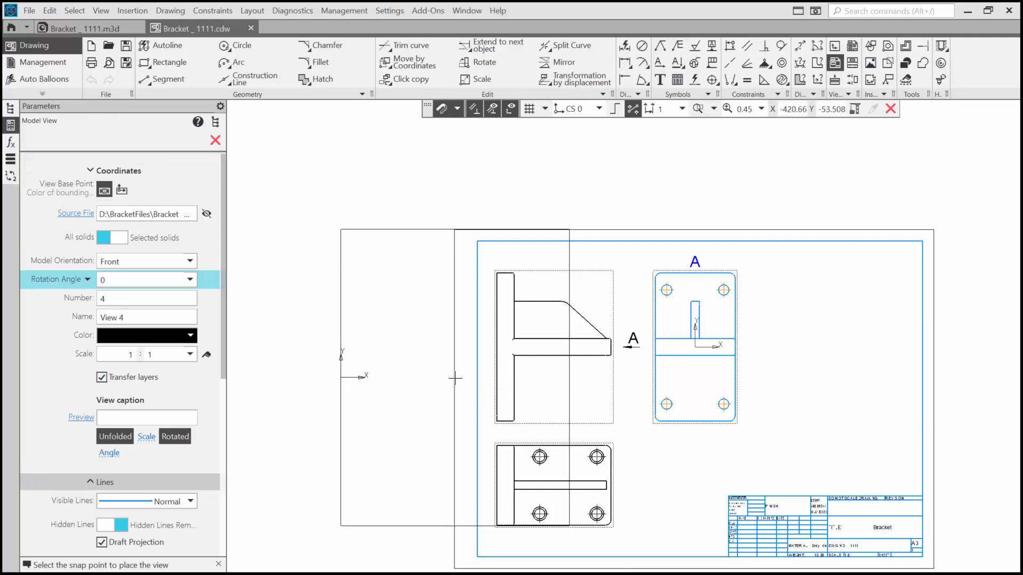
left_click(207, 215)
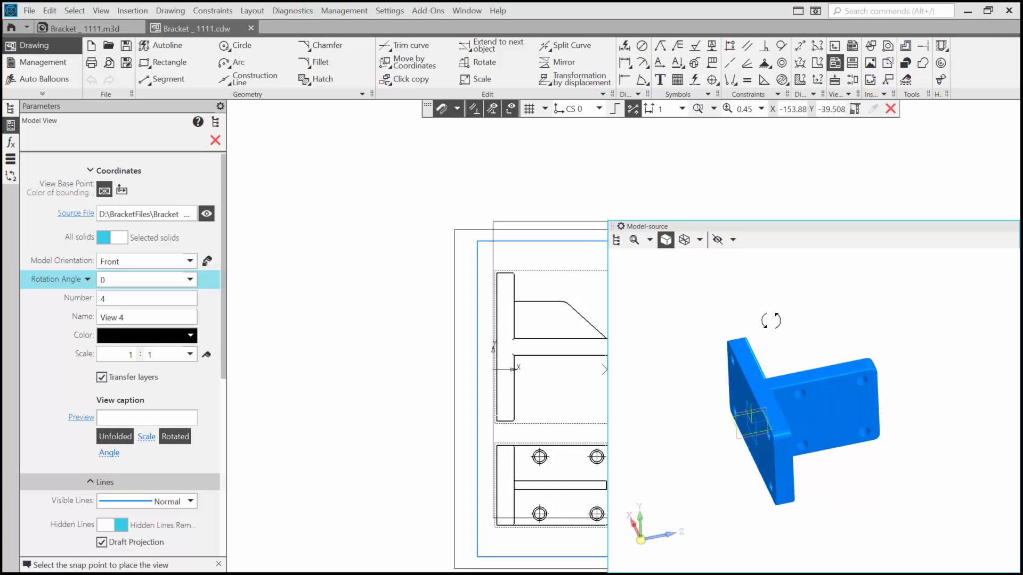
left_click_drag(771, 321, 811, 390)
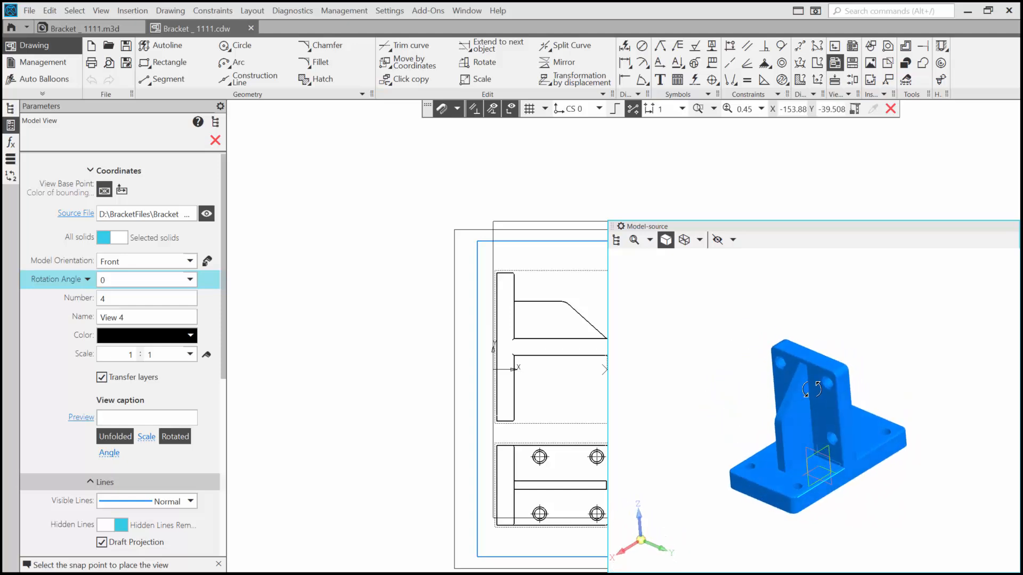
mouse_move(811, 389)
right_mouse_down()
mouse_move(801, 383)
mouse_move(816, 386)
right_mouse_up()
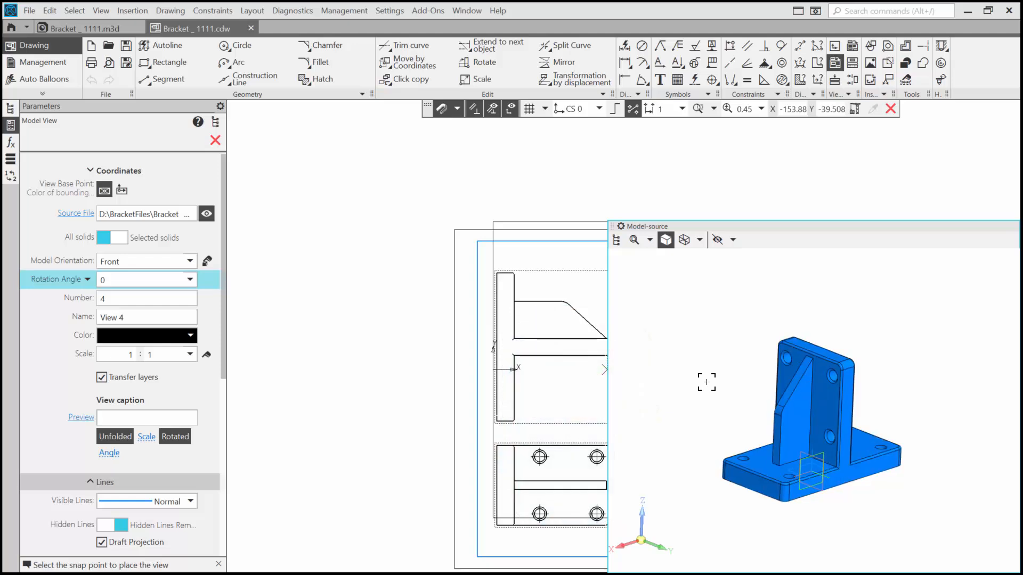
left_click(207, 260)
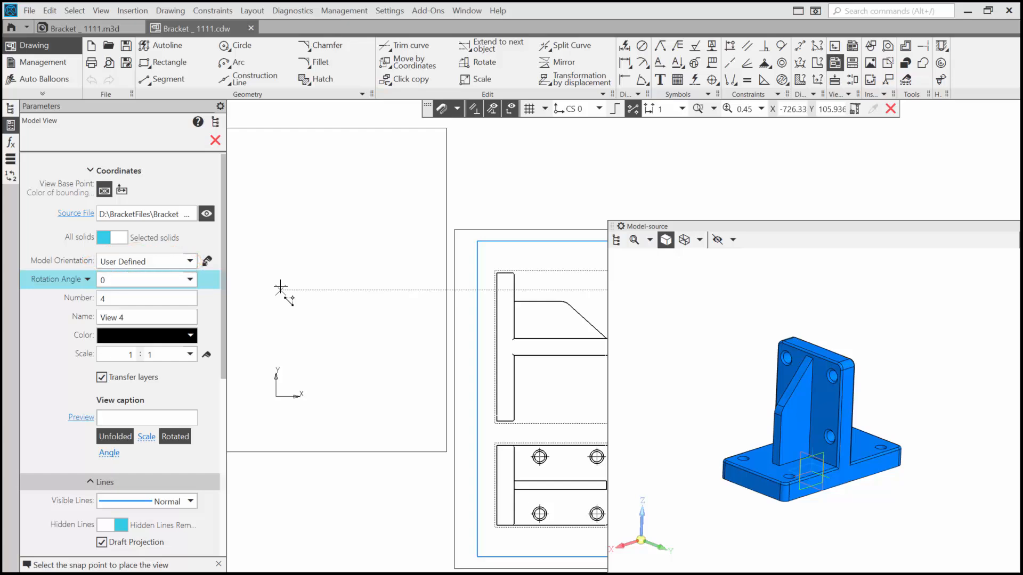
left_click(207, 214)
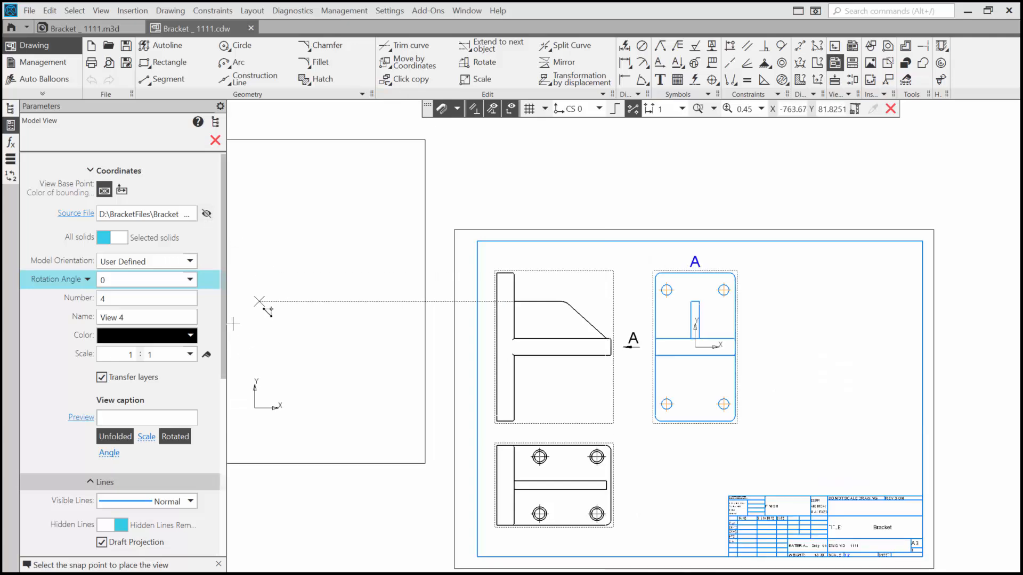
Set the model view scale to 1:4 and place the view just above the title block.
left_click(190, 354)
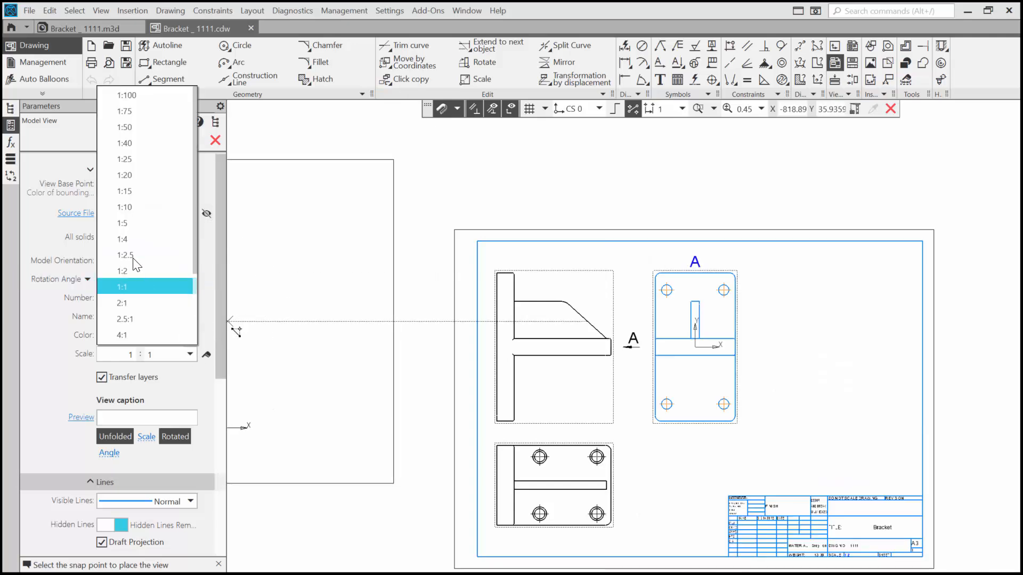
left_click(129, 239)
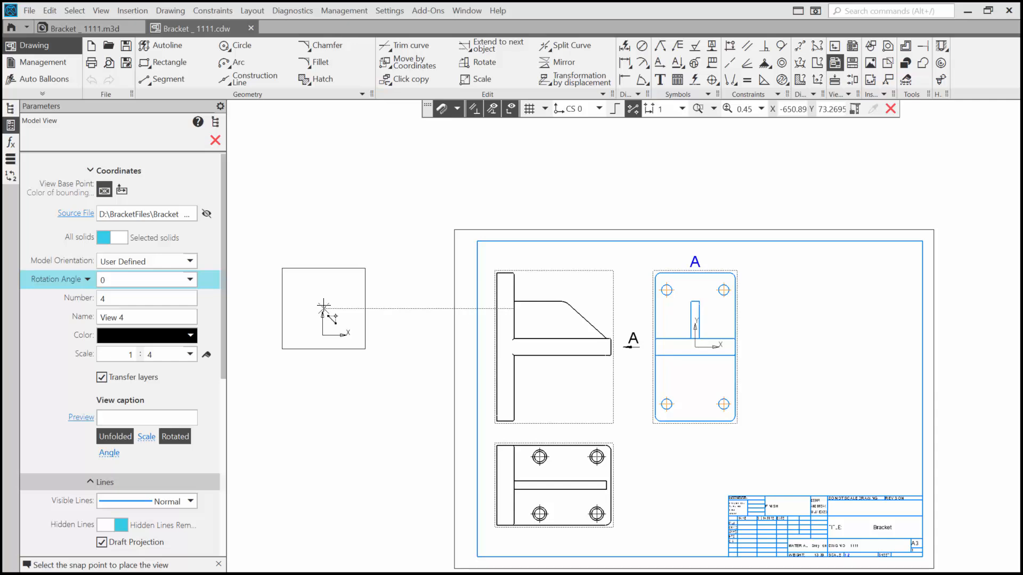
left_click(857, 441)
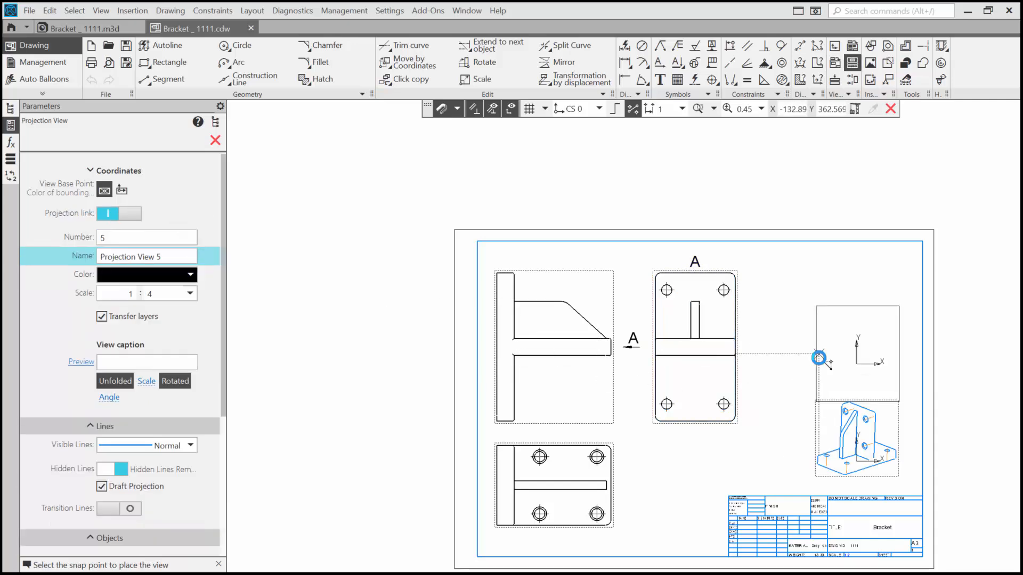
key("Escape")
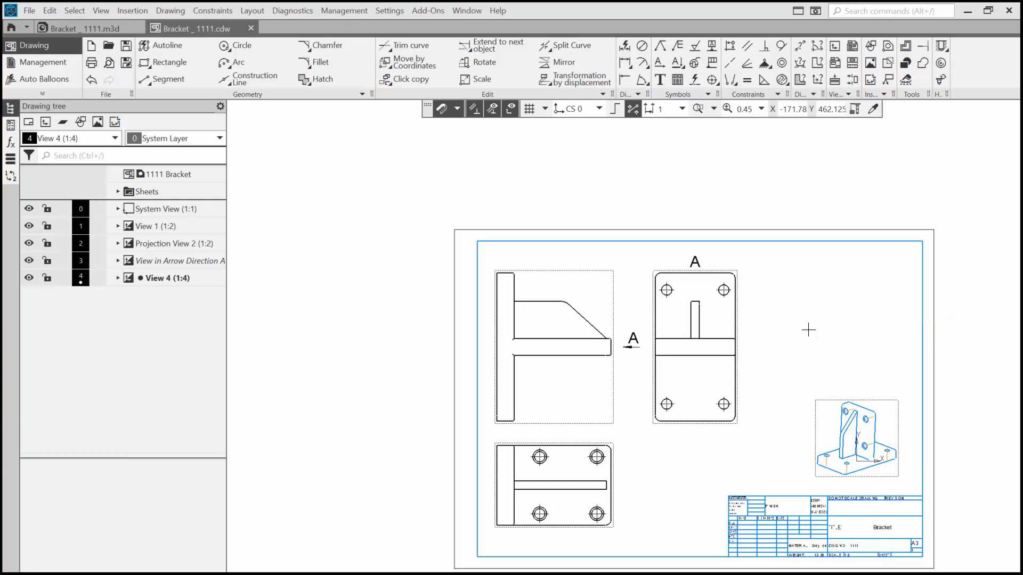
Delete the 1:4 model view above the title block.
left_click(895, 397)
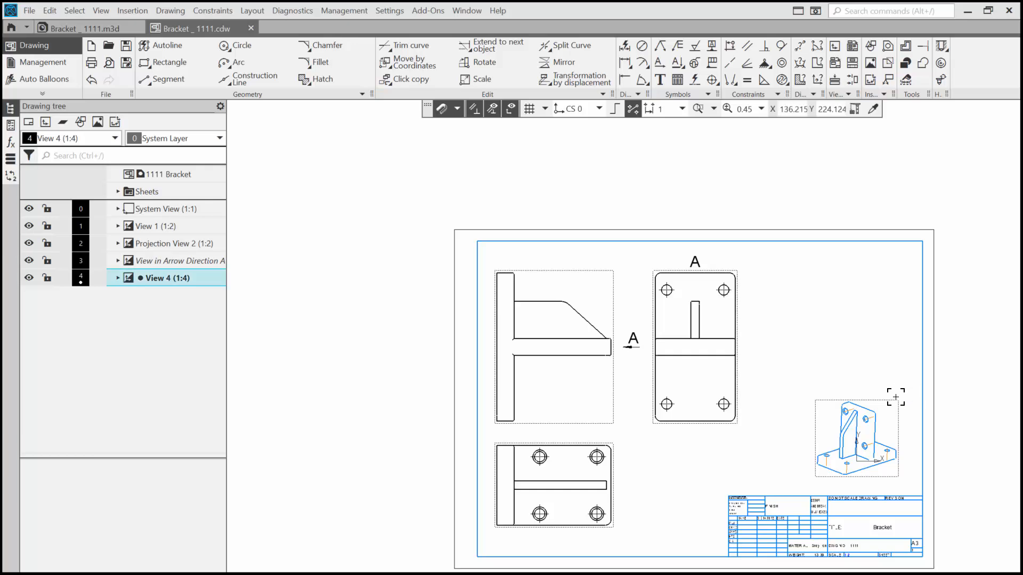
key("Delete")
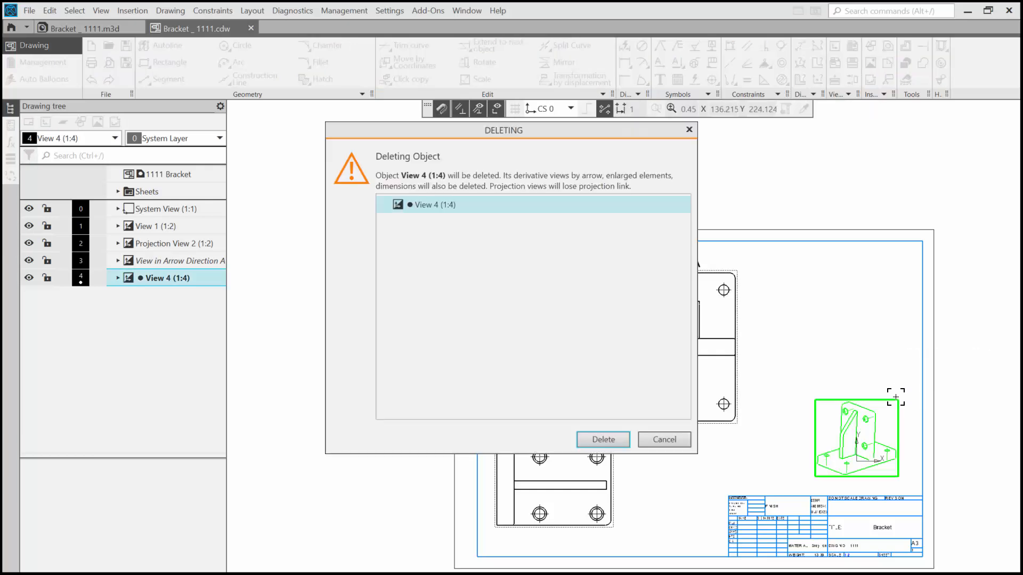
key("Return")
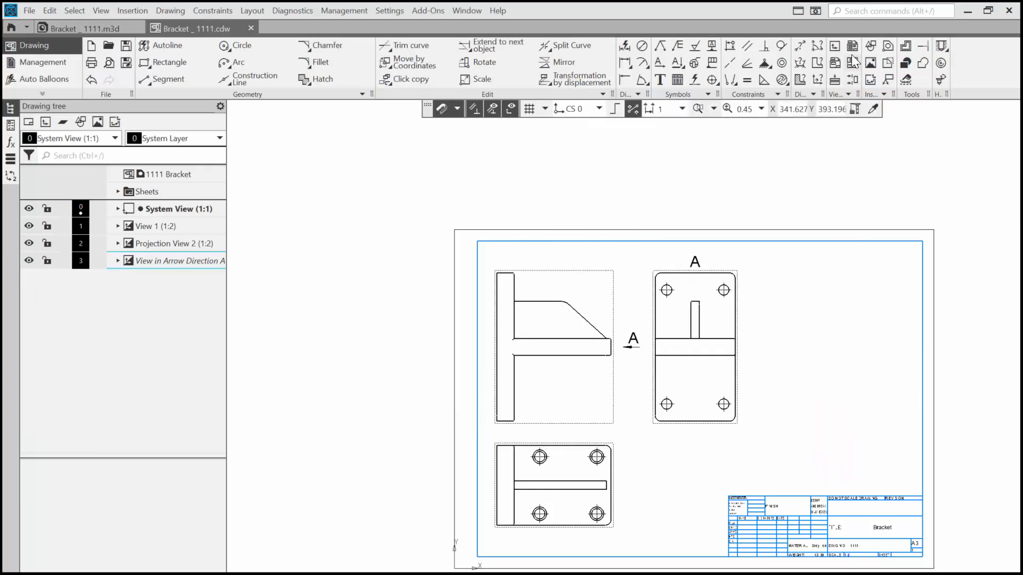
Create four diagonal projection views at 1:2 from the front view, placing them around the sheet's four corners.
left_click(853, 63)
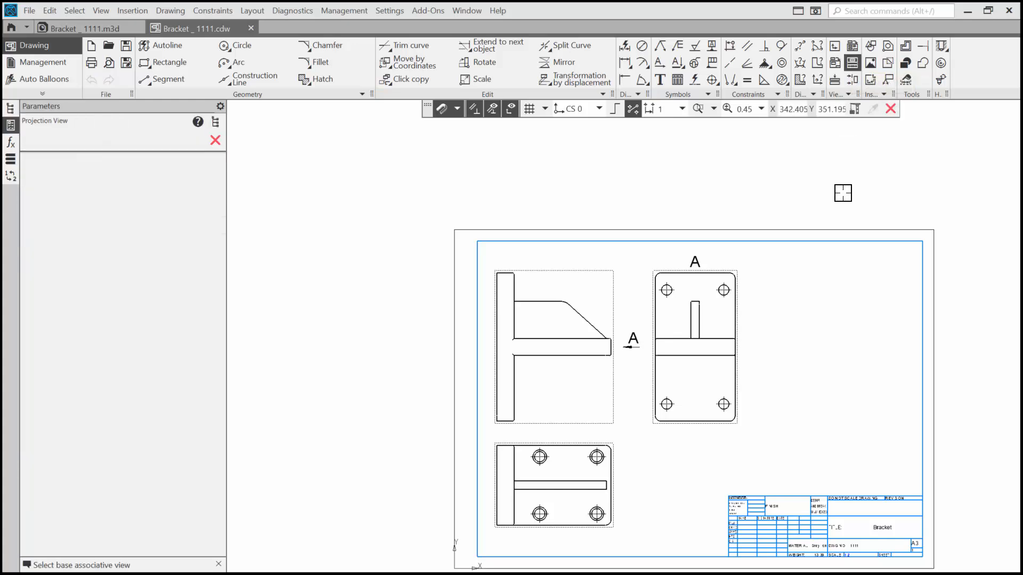
left_click(587, 278)
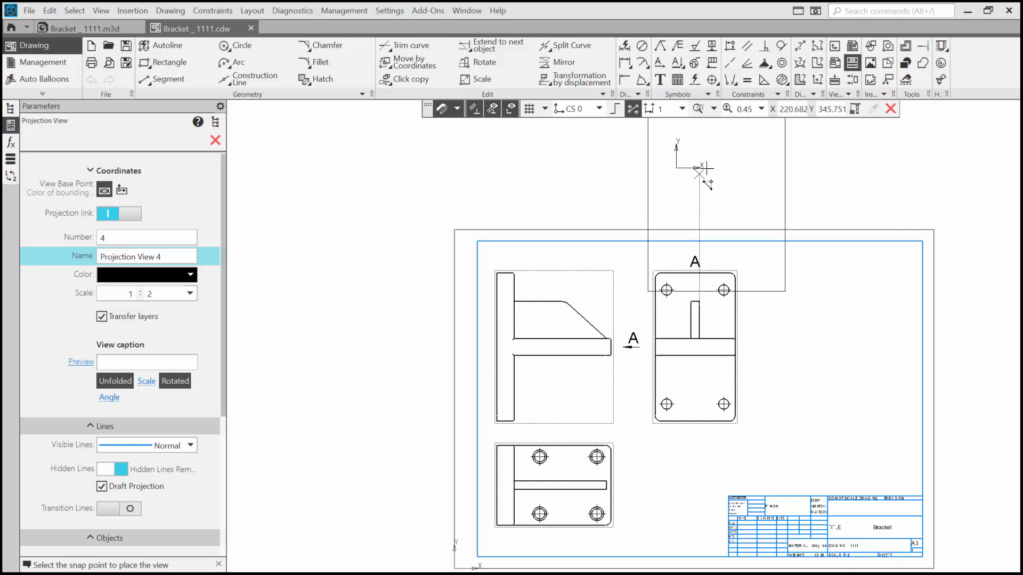
left_click(713, 173)
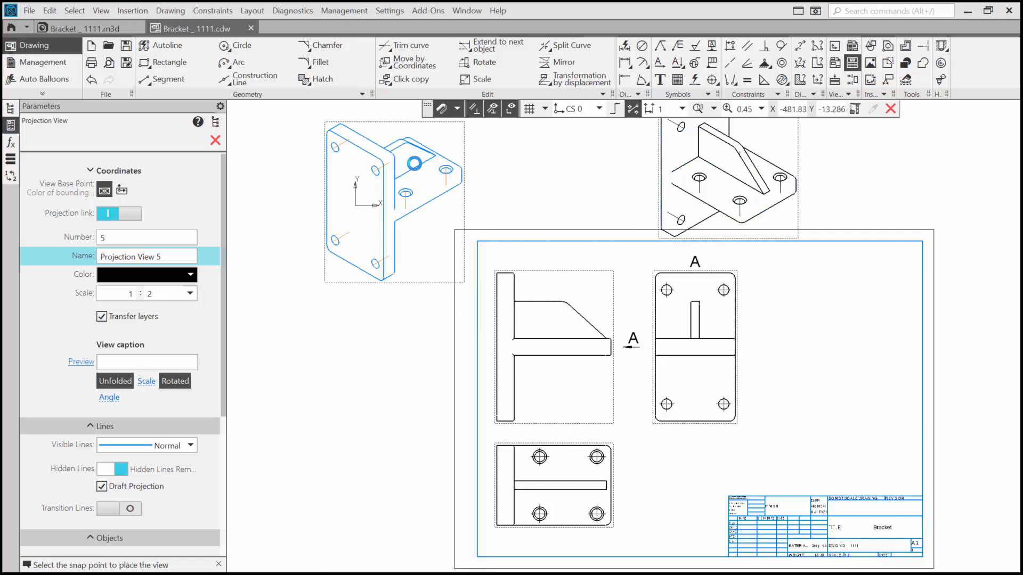
left_click(407, 158)
left_click(374, 470)
scroll(632, 450, "down", 2)
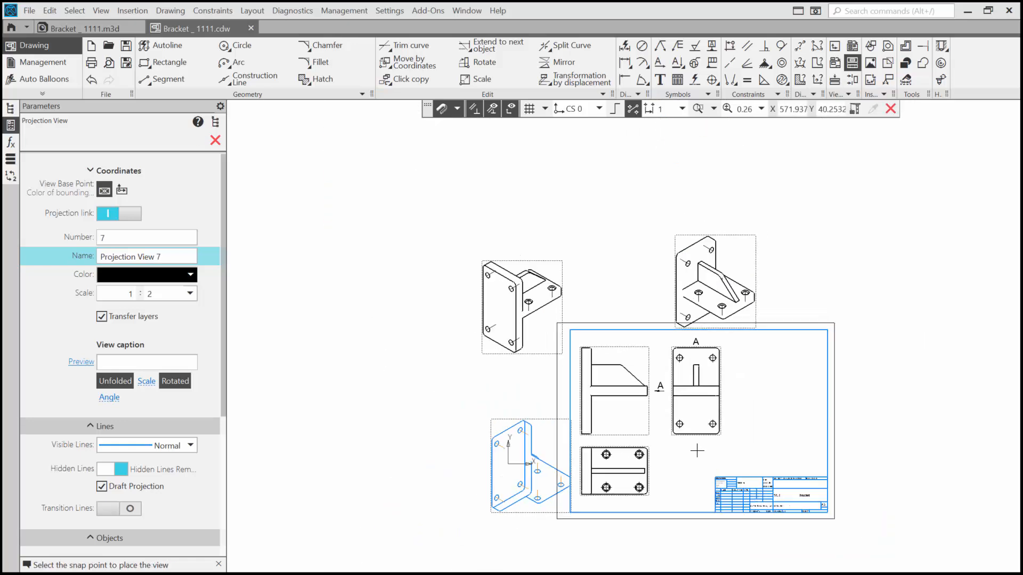
scroll(736, 421, "down", 1)
left_click(753, 484)
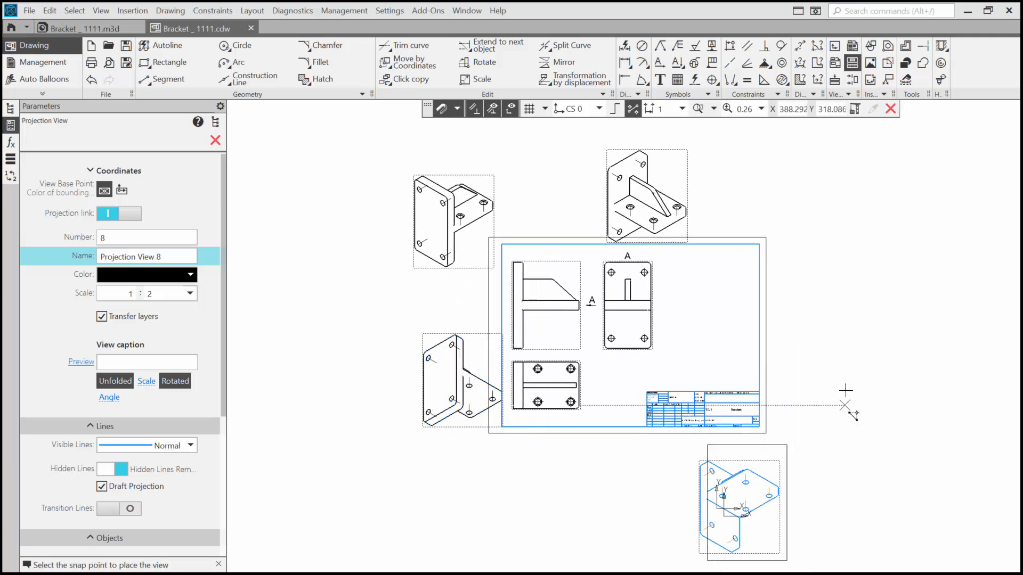
key("Escape")
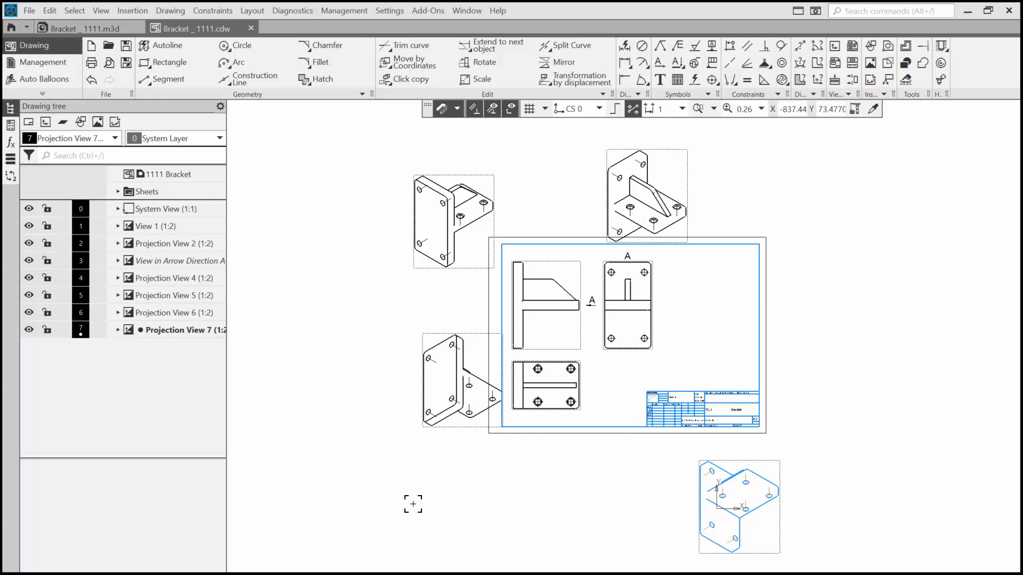
Delete the four diagonal projection views, Projection View 4 through 7, placed around the sheet.
left_click(183, 280)
left_click(179, 295, "ctrl")
left_click(181, 313, "ctrl")
left_click(178, 331, "ctrl")
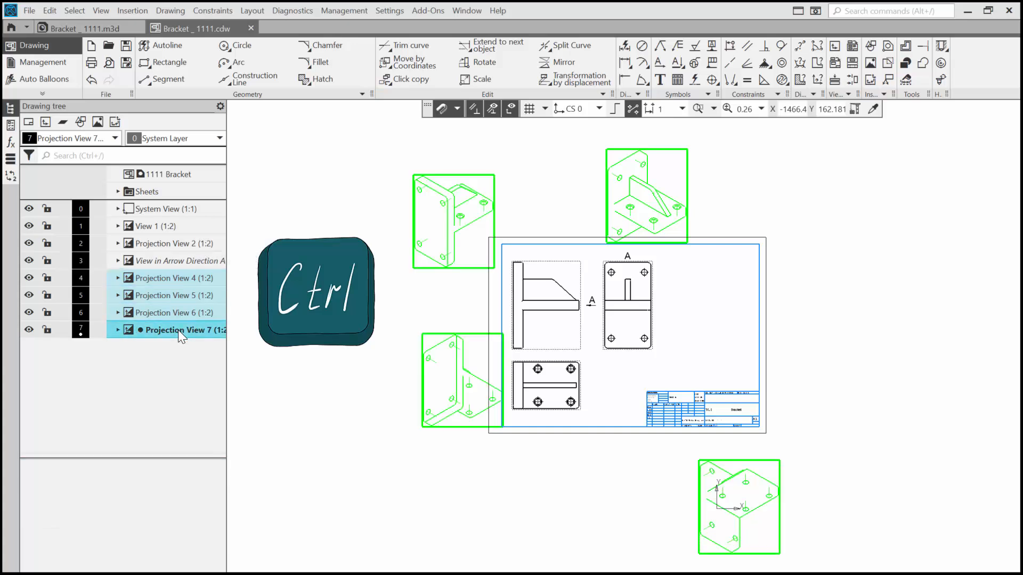
key("Delete")
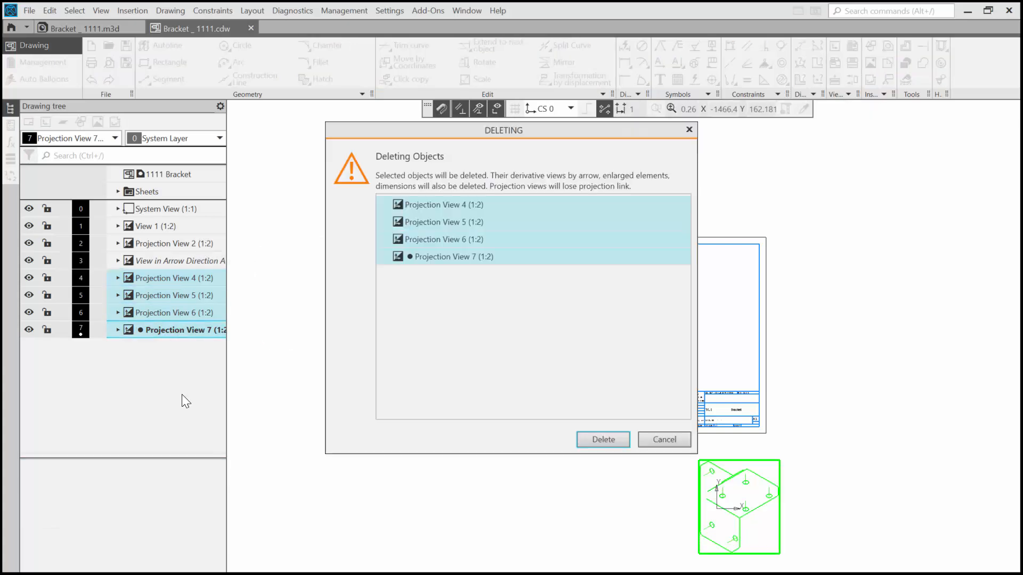
left_click(617, 436)
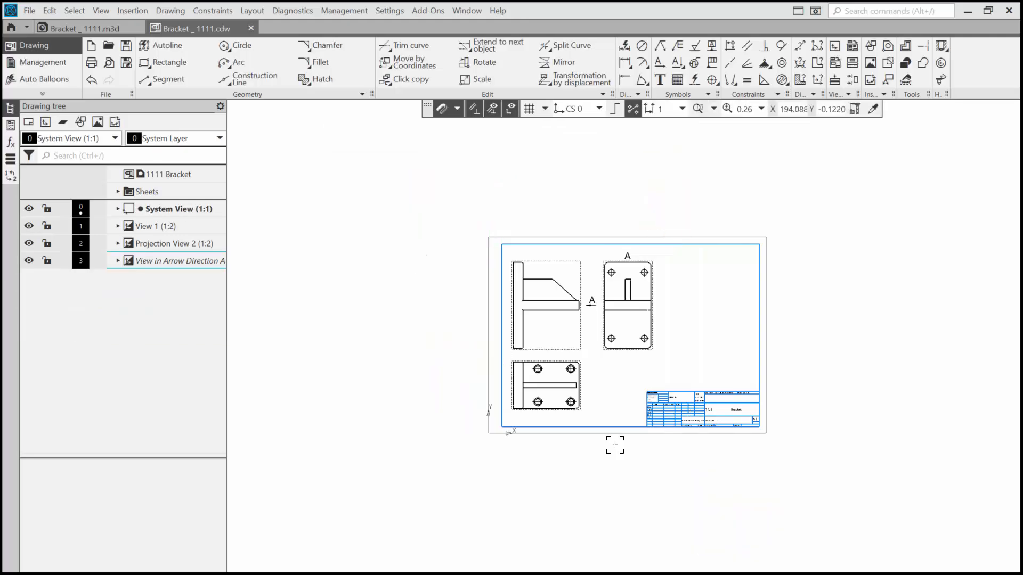
Create a 1:2 projection view of the upright plate from the front view, placing it beyond arrow view A.
scroll(623, 473, "up", 2)
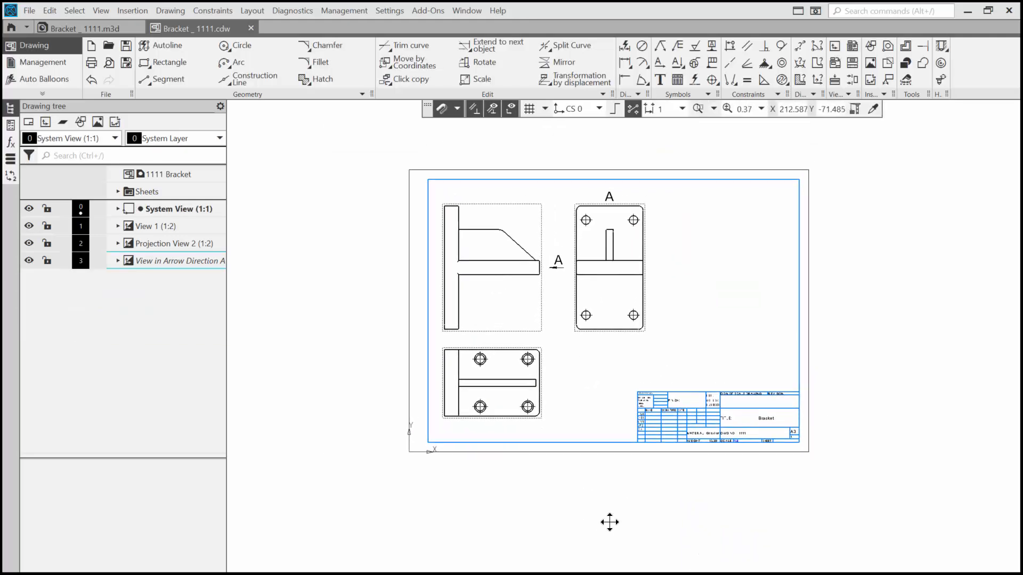
middle_click_drag(610, 523, 605, 529)
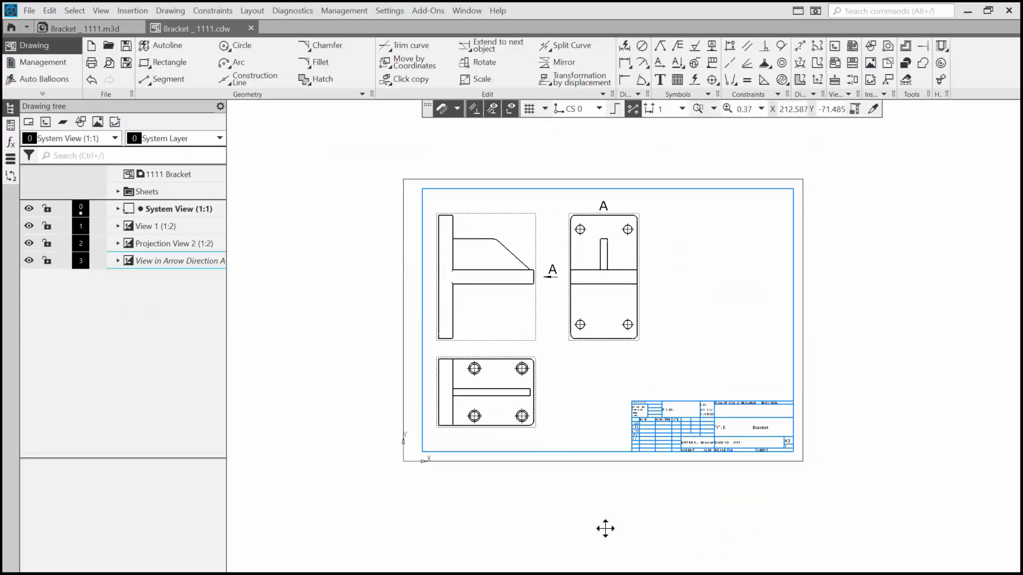
left_click(852, 64)
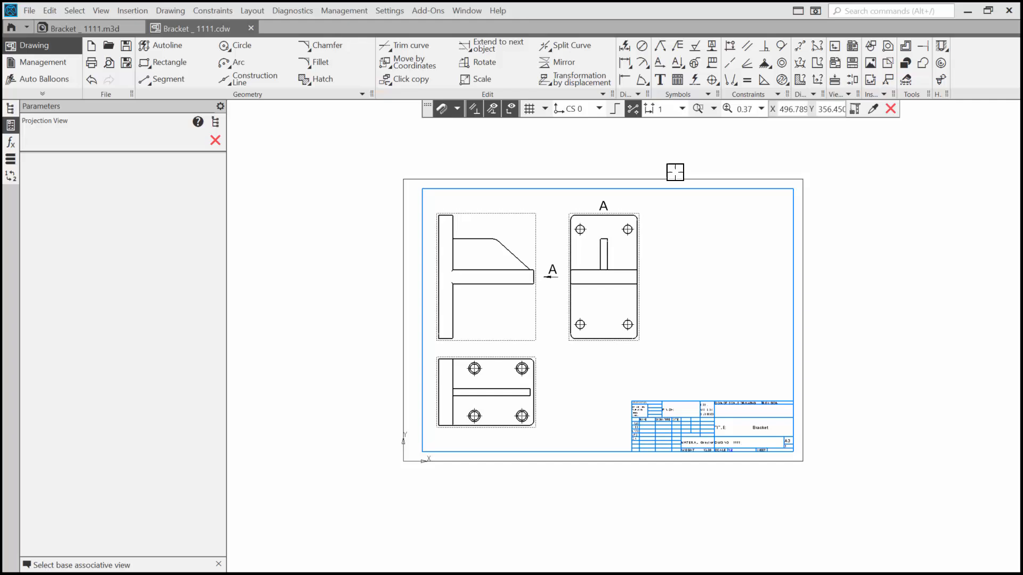
left_click(584, 230)
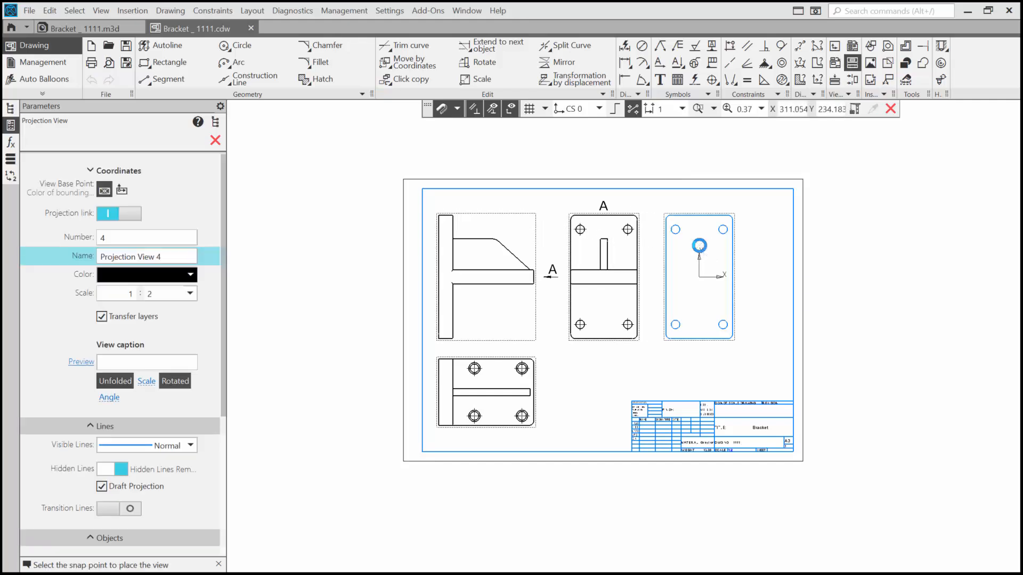
left_click(755, 246)
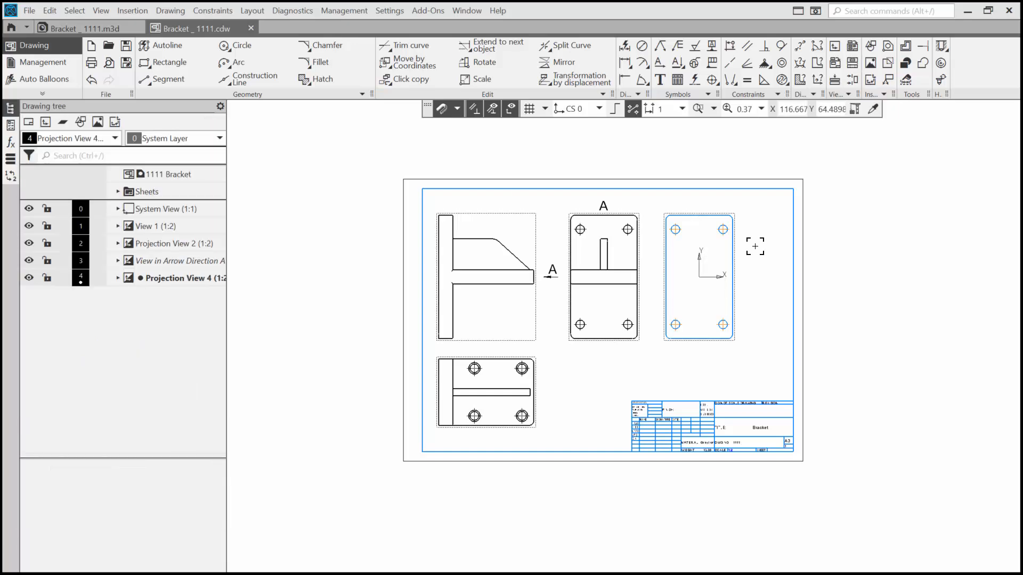
Create a 1:2 projection view from the new plate view, placing it straight below the sheet's title block.
right_click(755, 246)
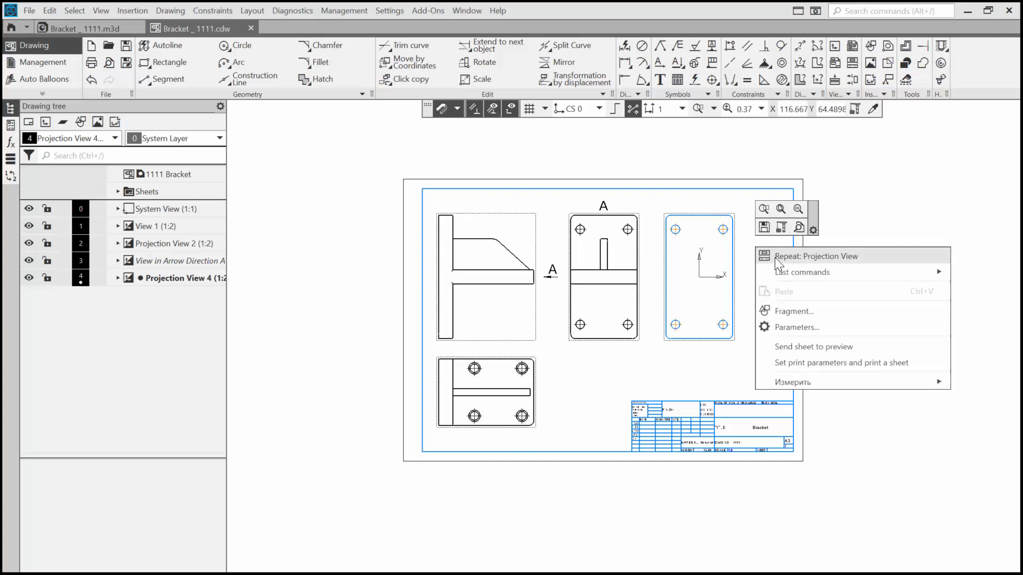
left_click(774, 257)
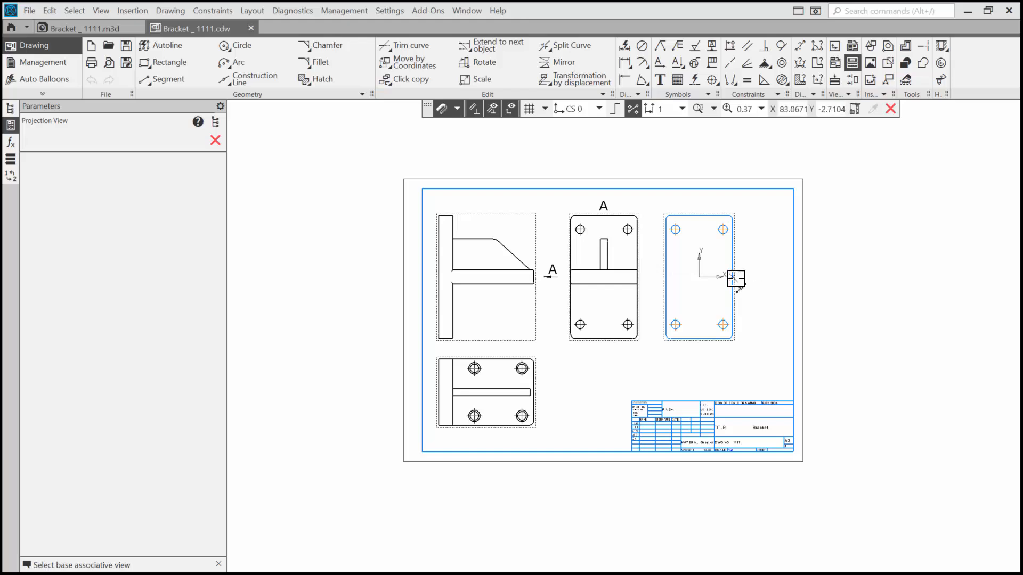
left_click(724, 344)
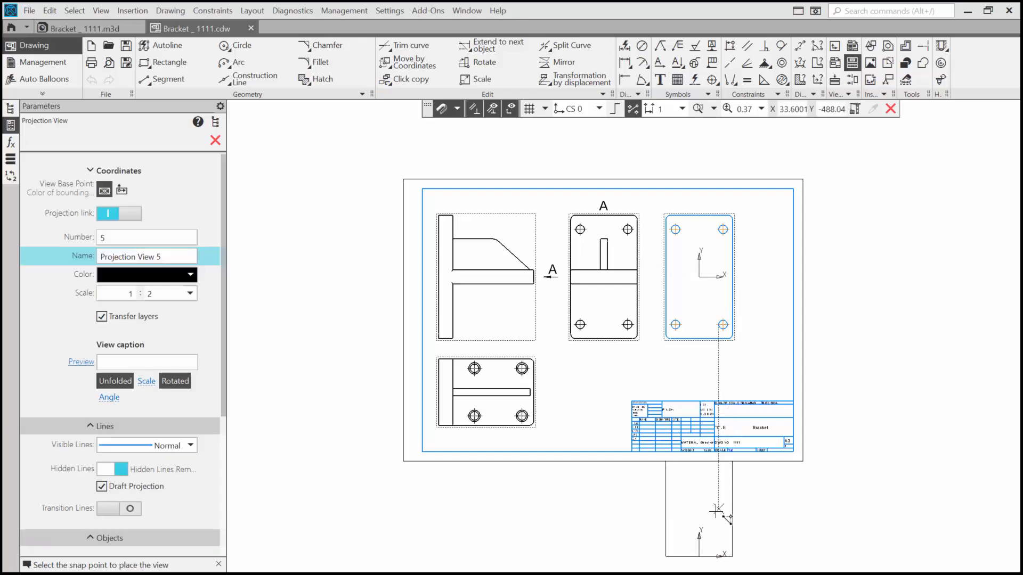
left_click(716, 538)
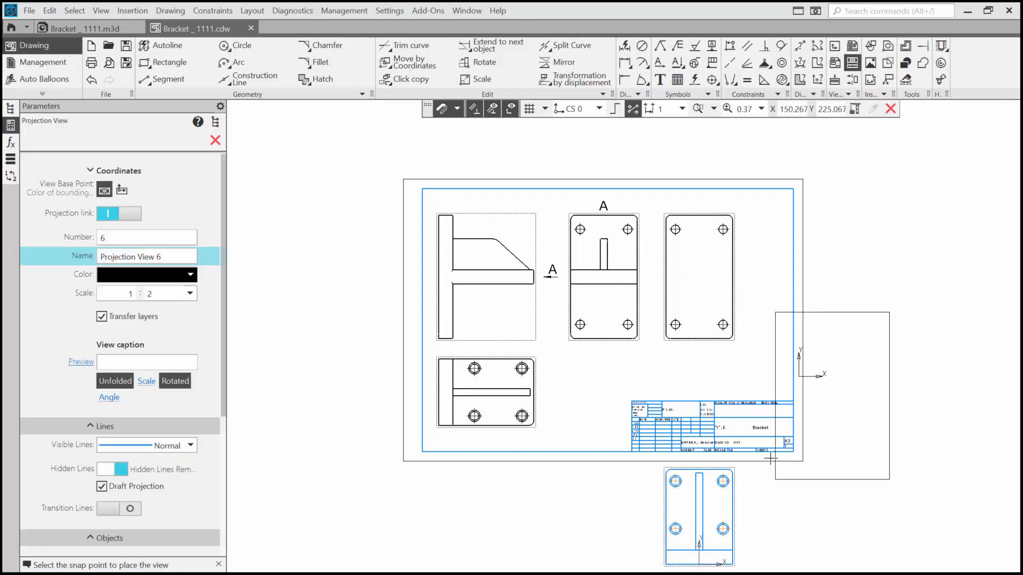
key("Escape")
Create three diagonal 1:2 projection views from the view below the sheet: lower left, lower right and upper right of it.
middle_click_drag(767, 447, 700, 286)
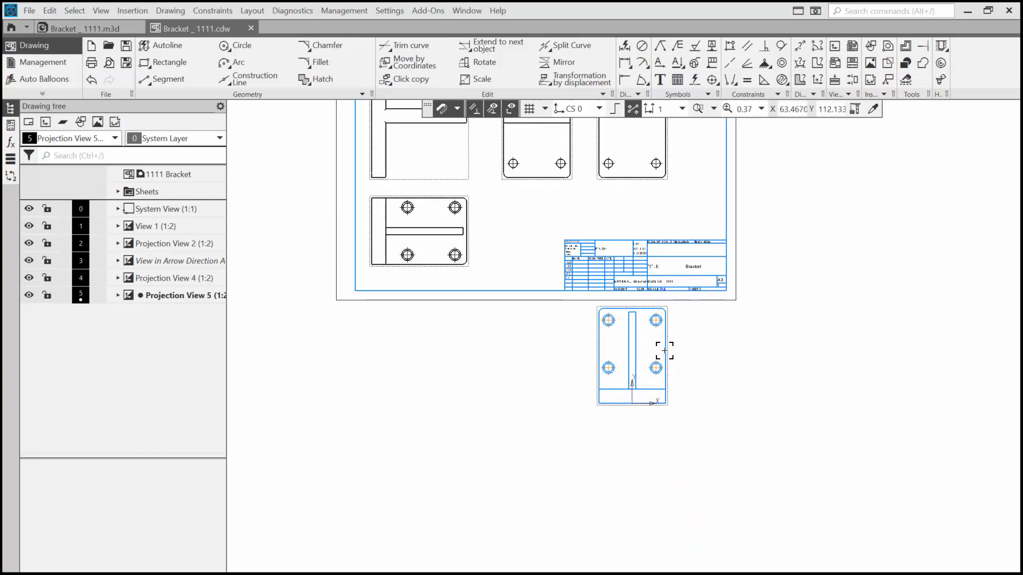
right_click(691, 344)
left_click(754, 355)
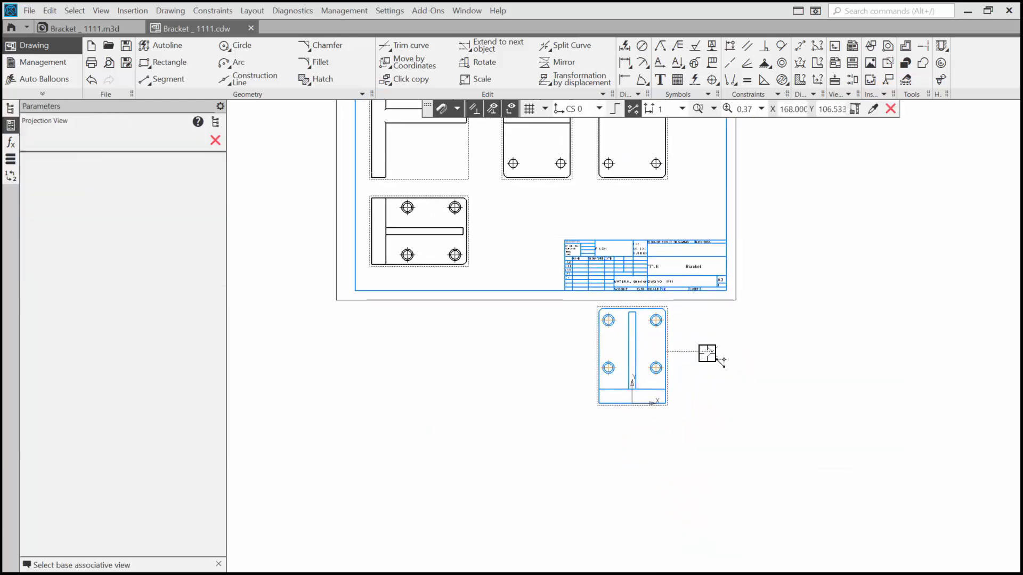
left_click(665, 352)
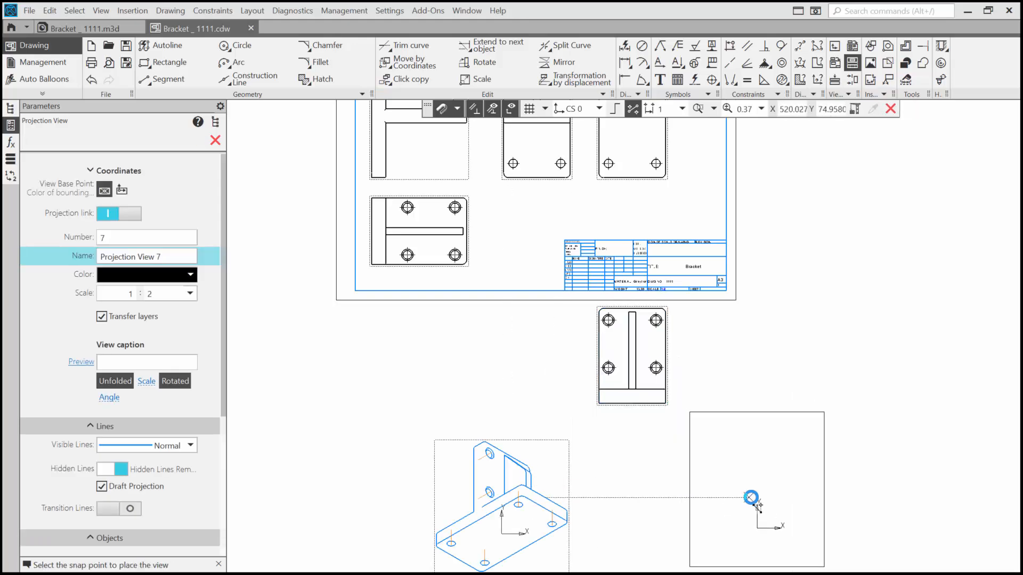
left_click(748, 498)
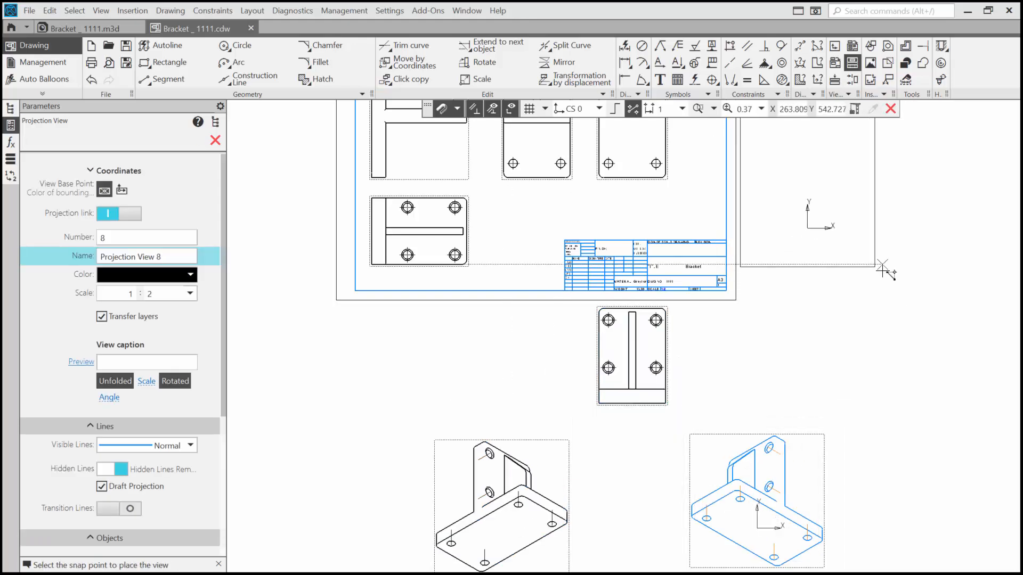
left_click(878, 267)
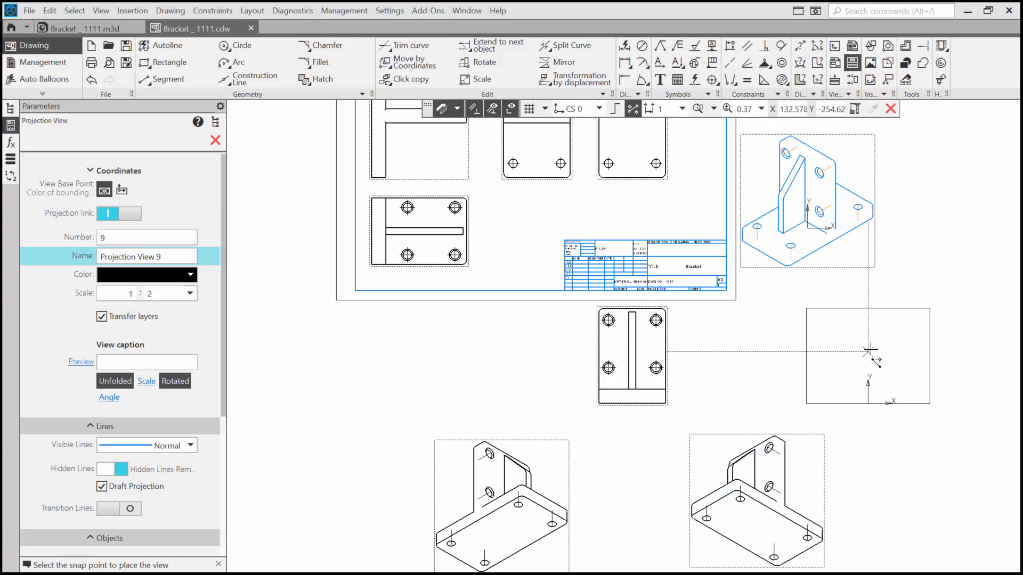
key("Escape")
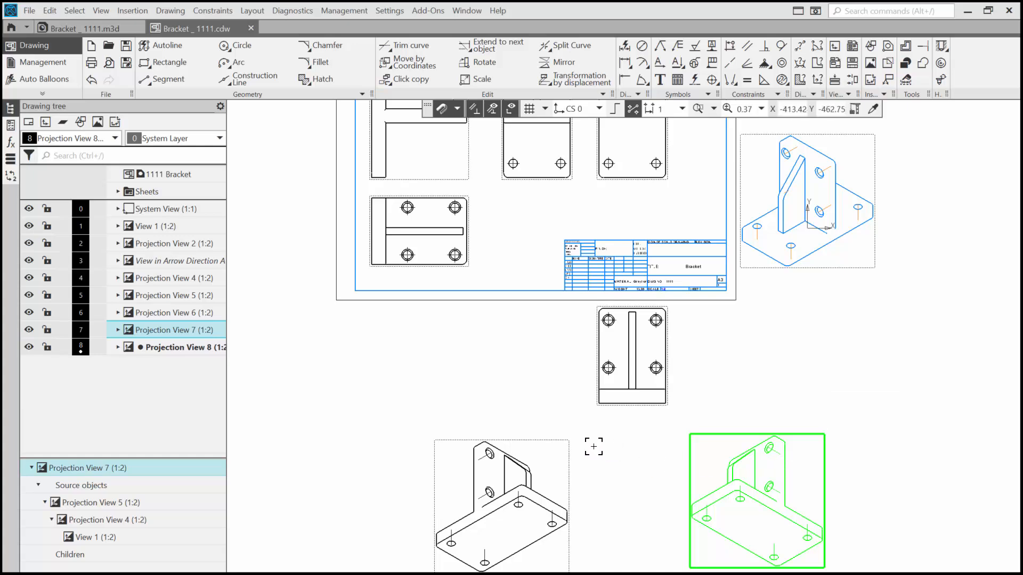
Delete Projection Views 4 to 7, keeping only the isometric view at the upper right.
left_click(567, 446, "shift")
left_click(669, 370, "shift")
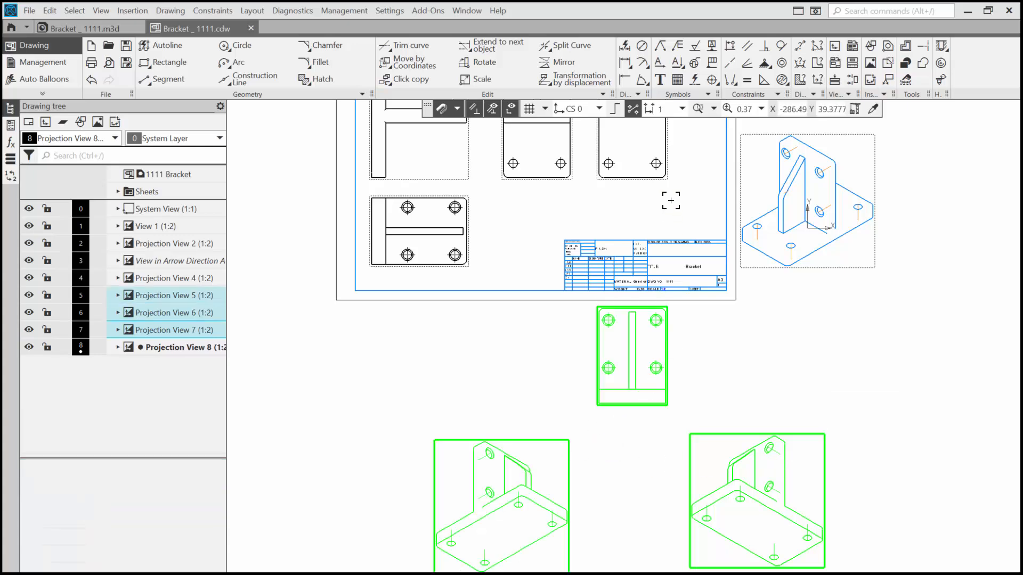
left_click(662, 171, "shift")
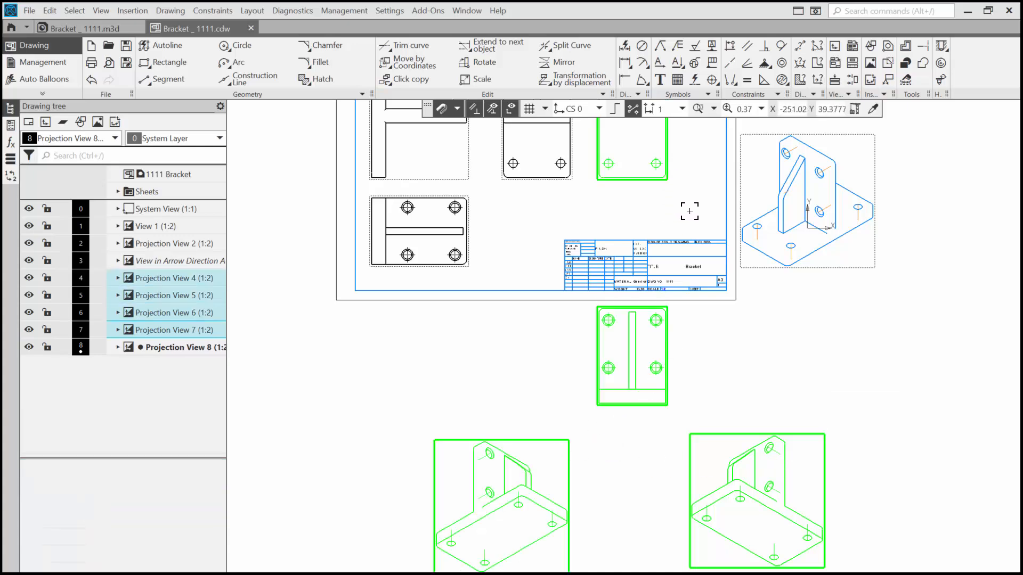
key("Delete")
left_click(607, 435)
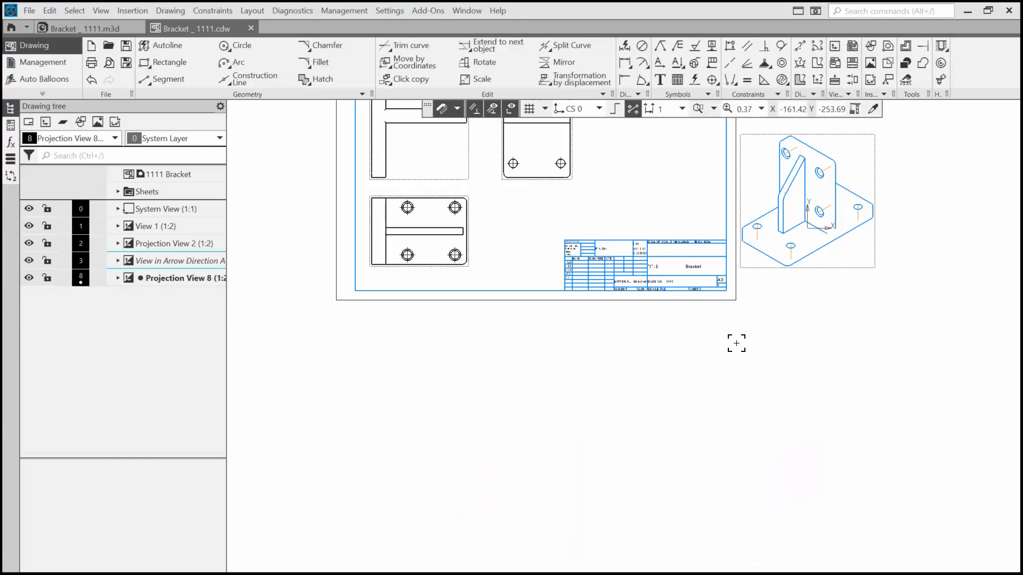
Move the remaining isometric view onto the sheet, into the free space above the title block.
middle_click_drag(736, 343, 735, 526)
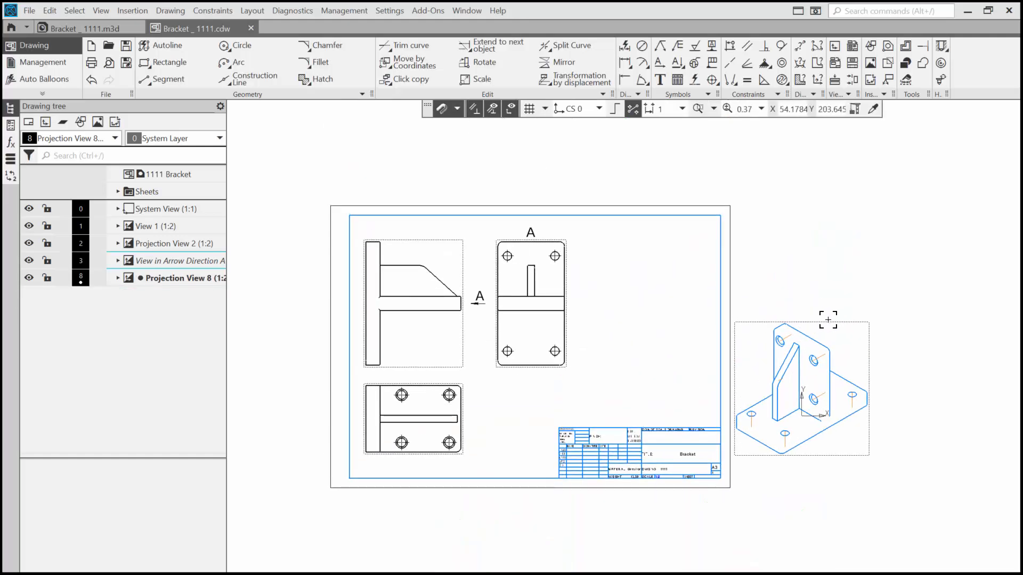
mouse_move(828, 320)
left_mouse_down()
mouse_move(751, 286)
mouse_move(674, 281)
left_mouse_up()
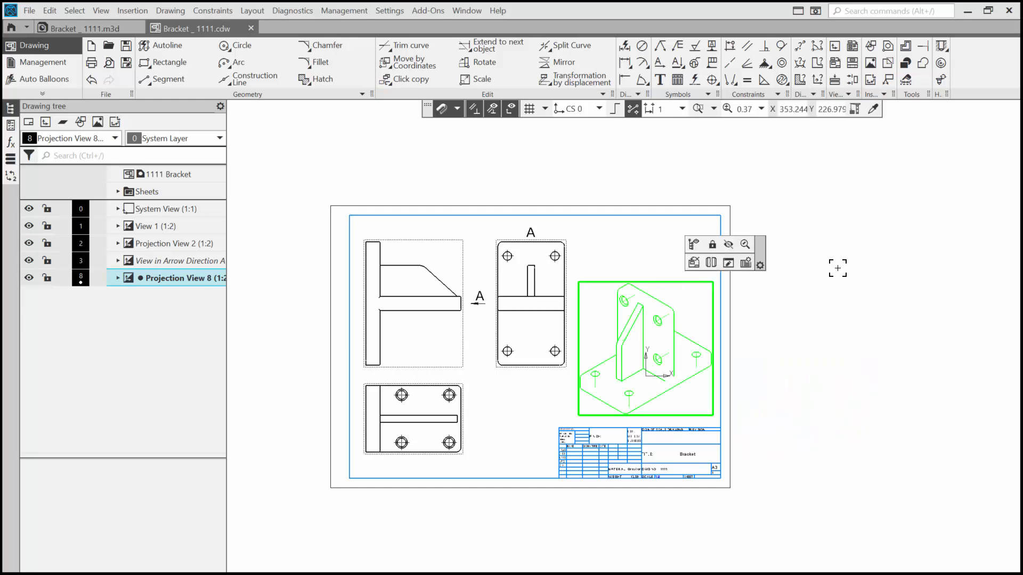
left_click(873, 359)
Turn on hidden lines in the front view's parameters and rebuild the drawing.
scroll(806, 349, "up", 2)
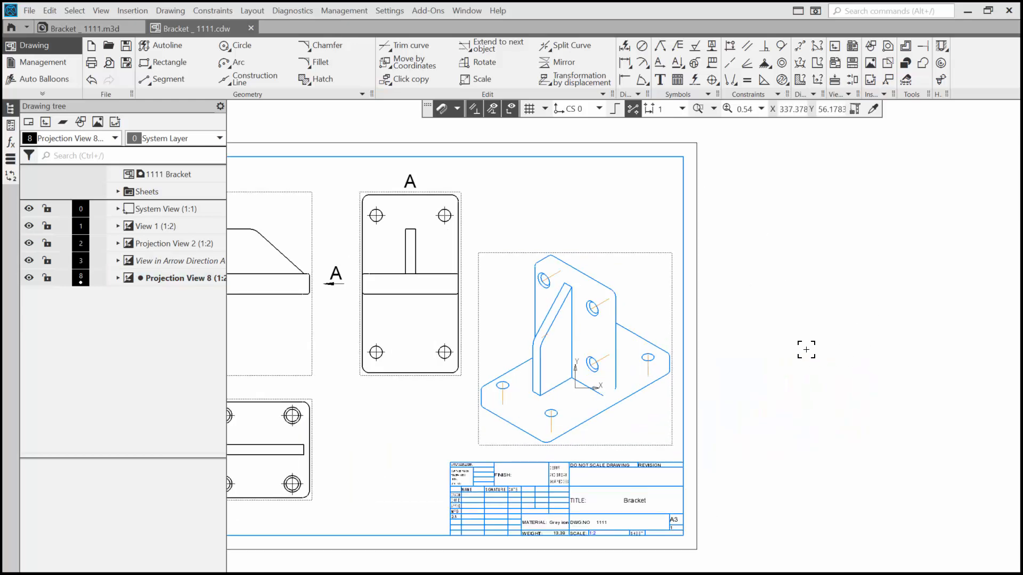
middle_click_drag(806, 349, 984, 350)
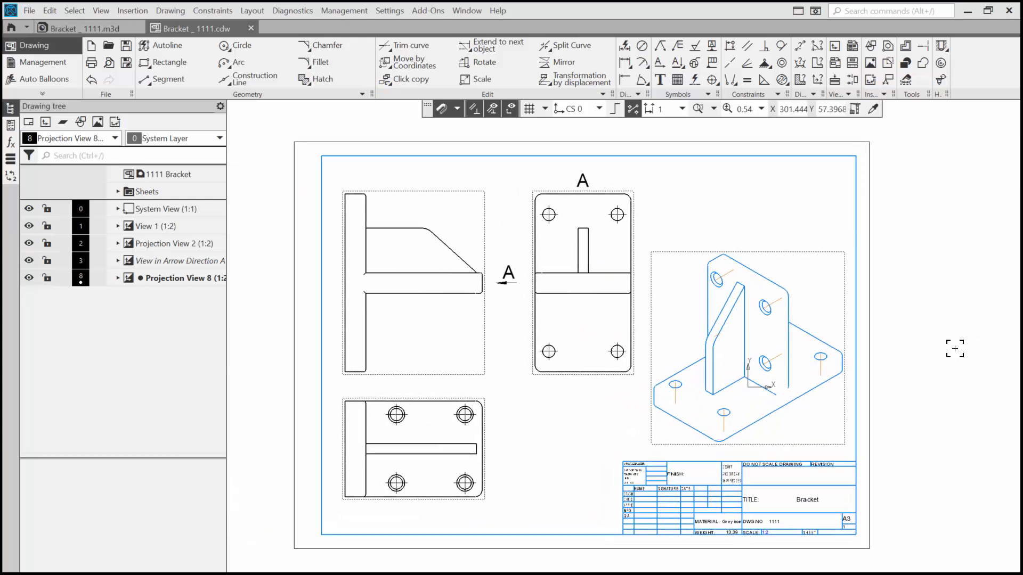
left_click(482, 217)
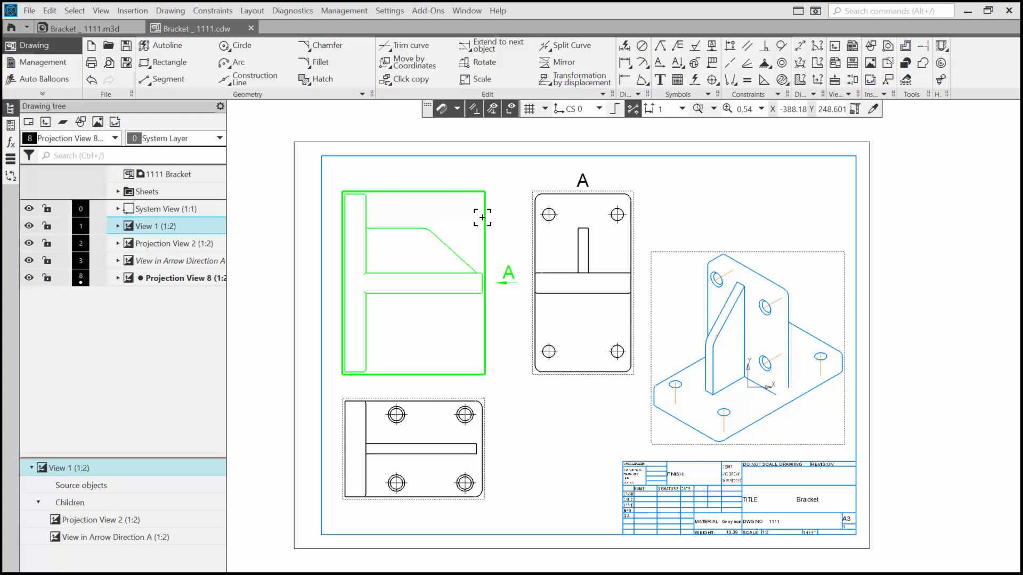
right_click(482, 218)
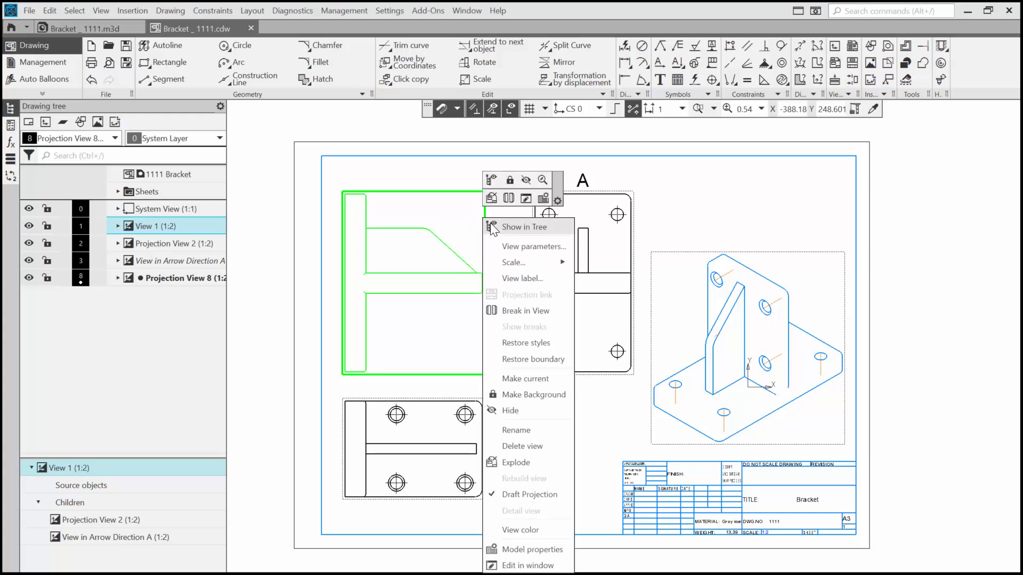
left_click(510, 246)
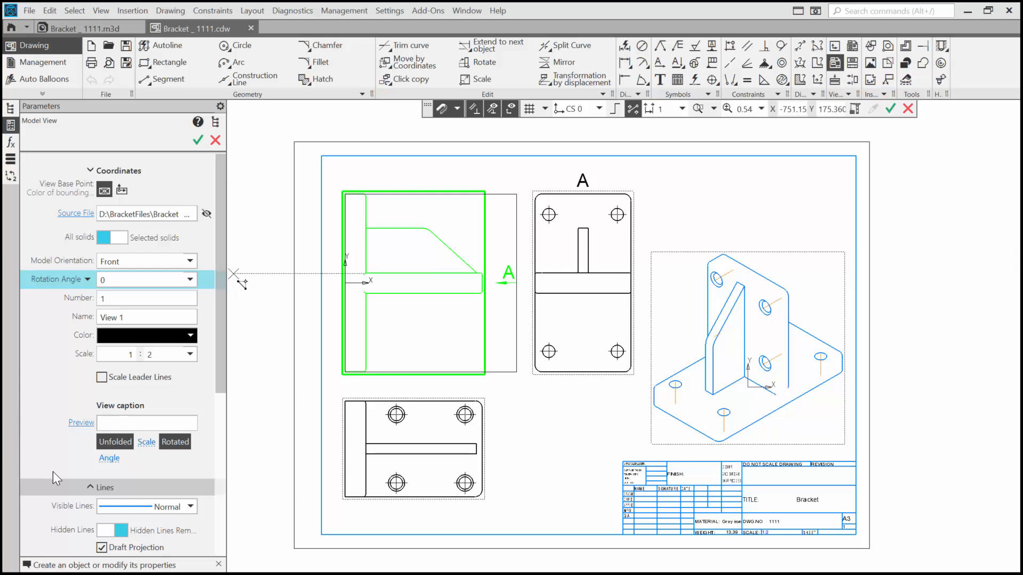
left_click(85, 487)
left_click(85, 488)
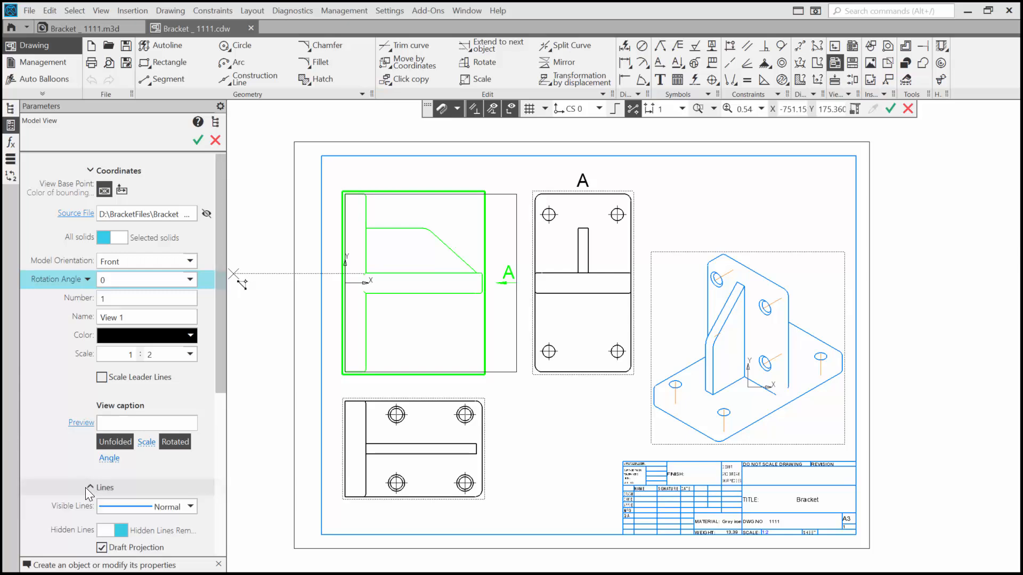
left_click(105, 530)
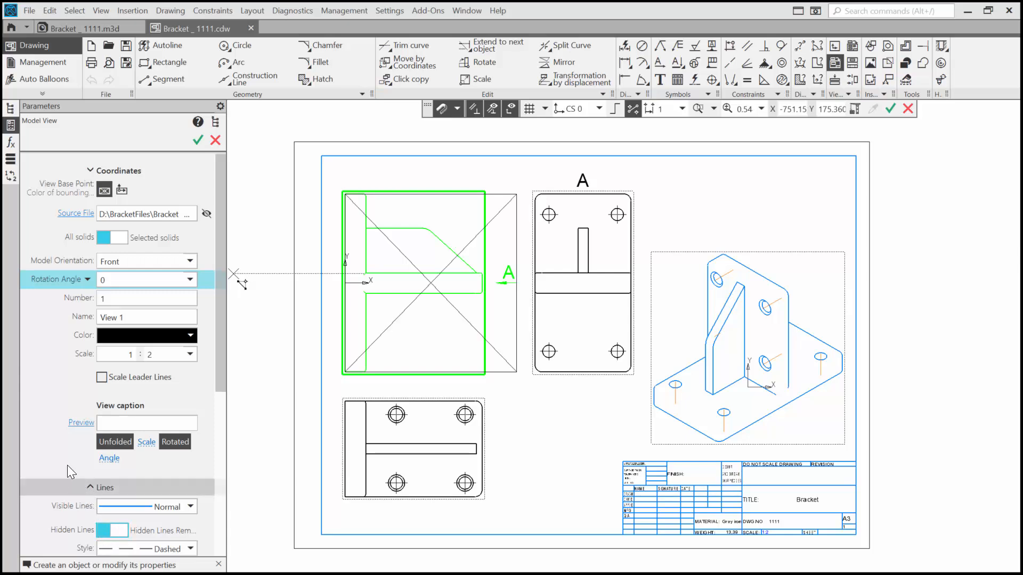
left_click(248, 441)
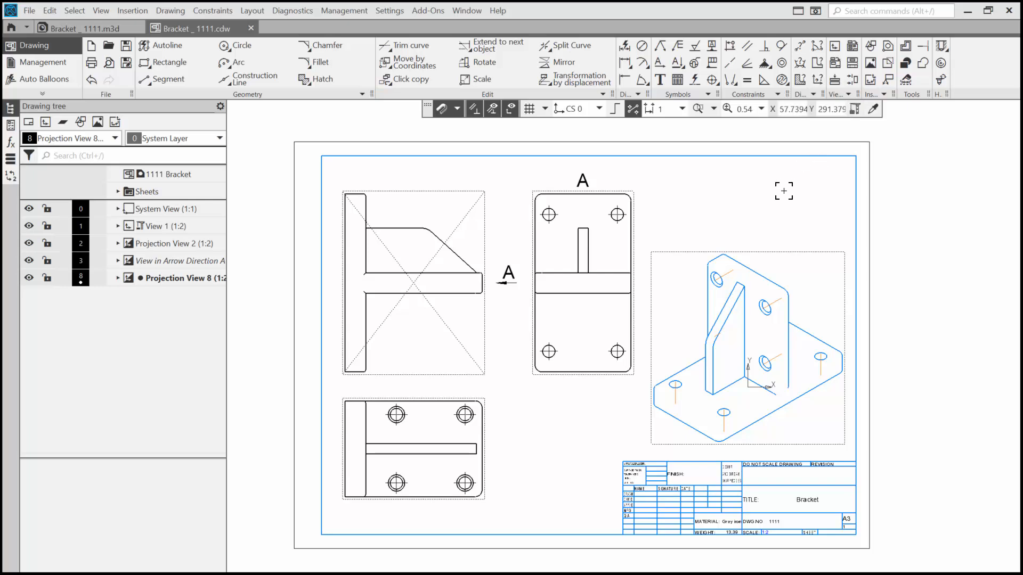
key("F5")
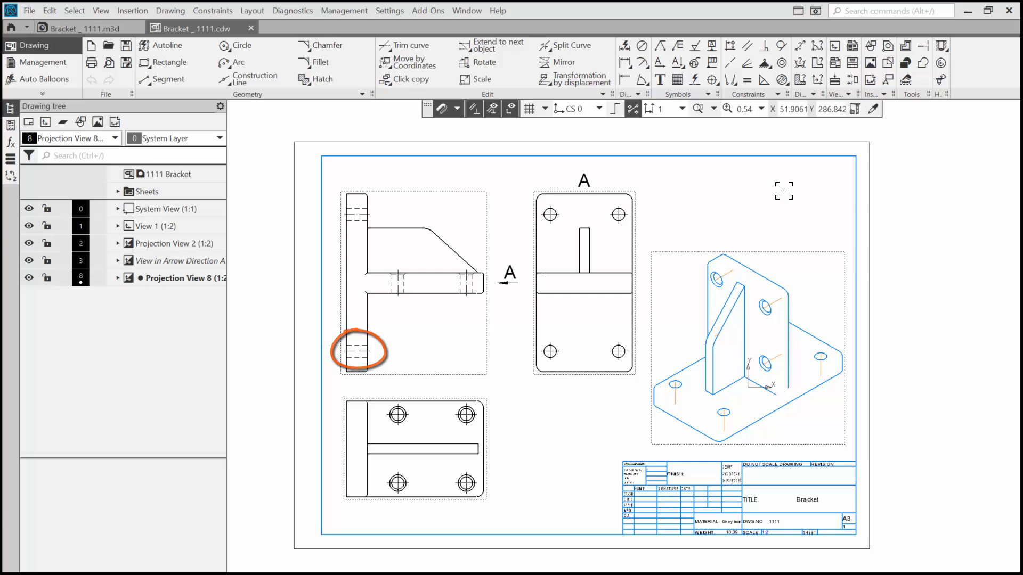
Turn on hidden lines with the Dashed style in the parameters of the arrow view A.
left_click(632, 198)
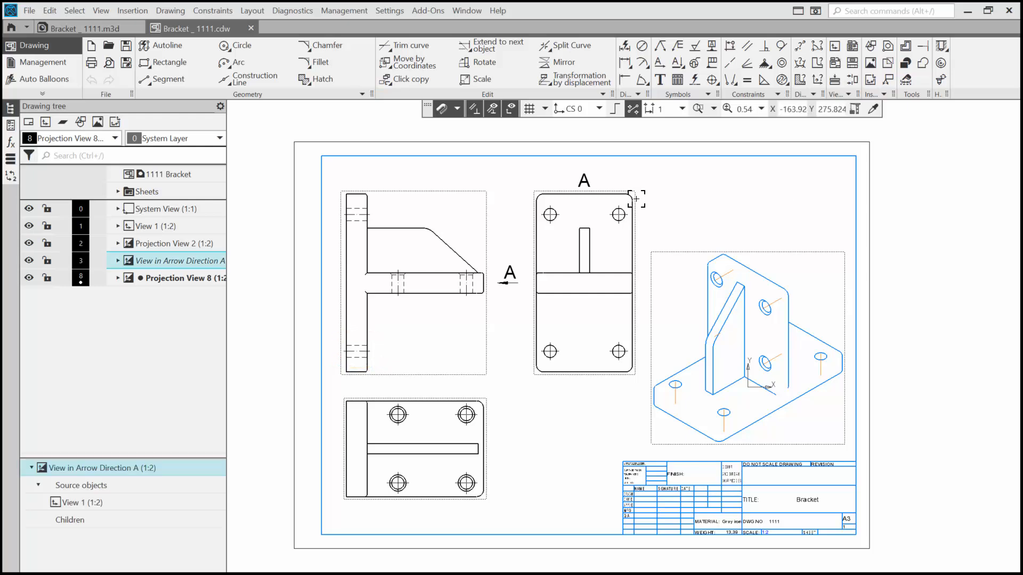
right_click(632, 198)
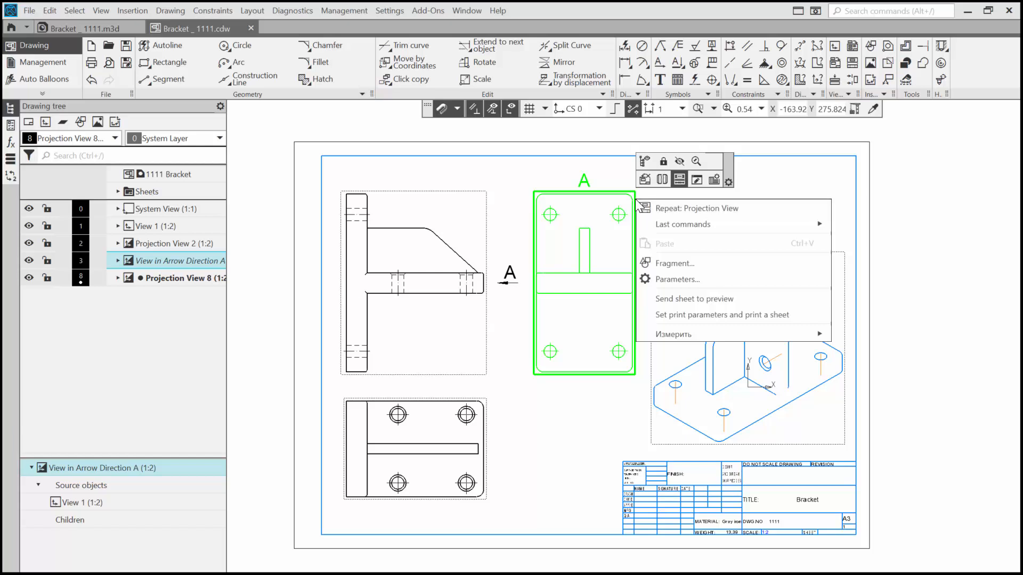
right_click(632, 197)
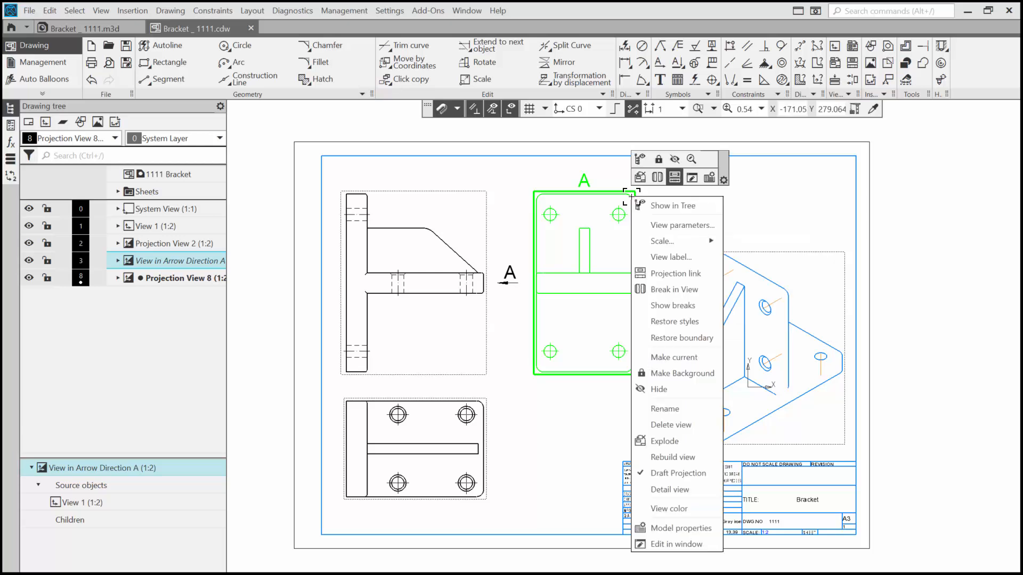
left_click(661, 224)
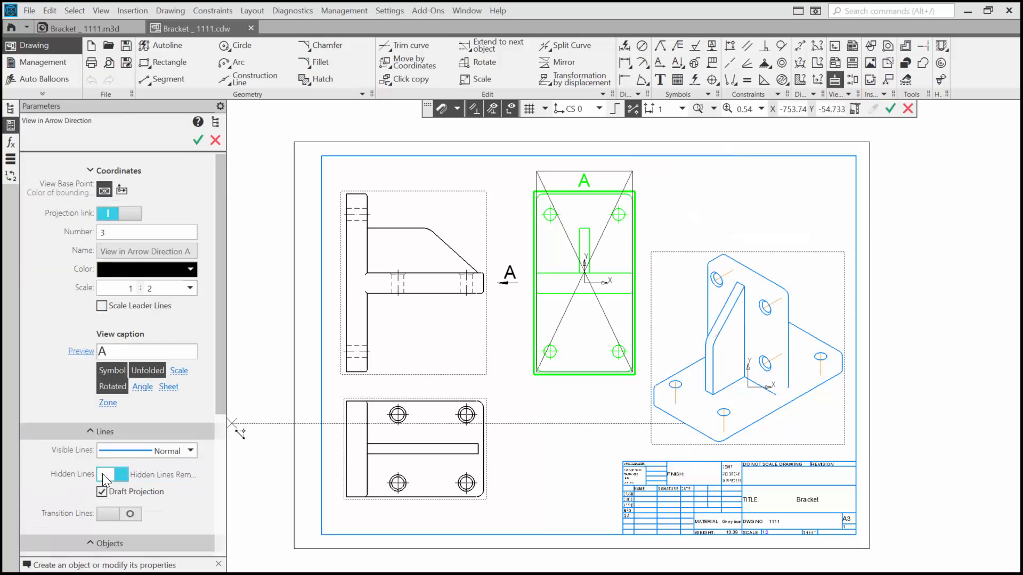
left_click(102, 474)
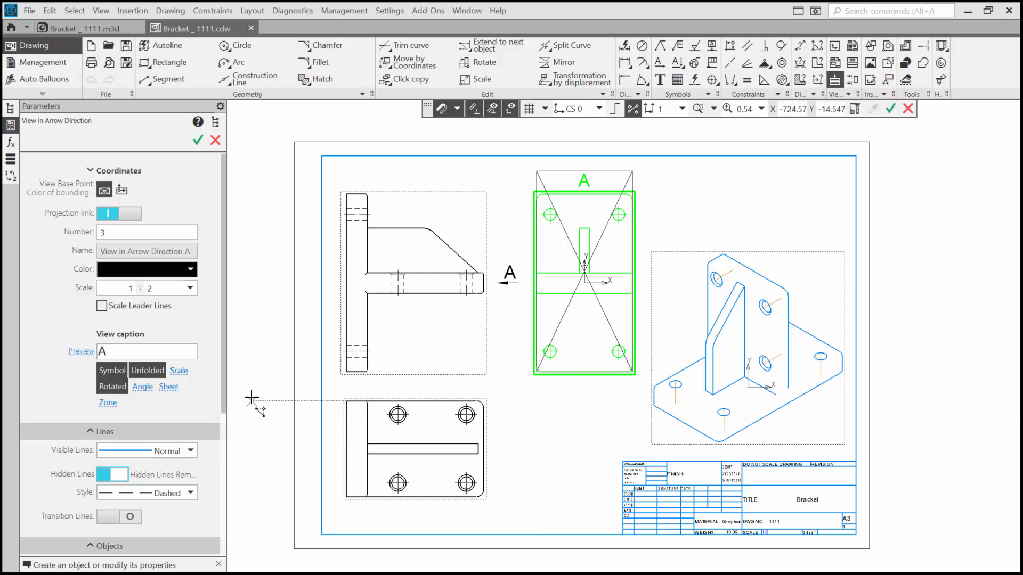
key("ctrl+Return")
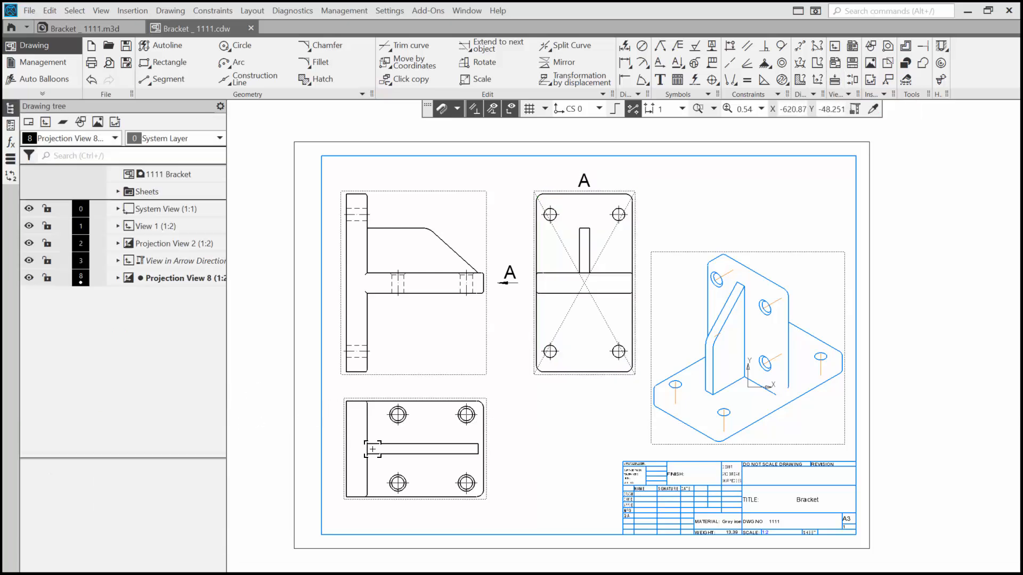
Rebuild the arrow view A to apply its changed line settings.
left_click(635, 223)
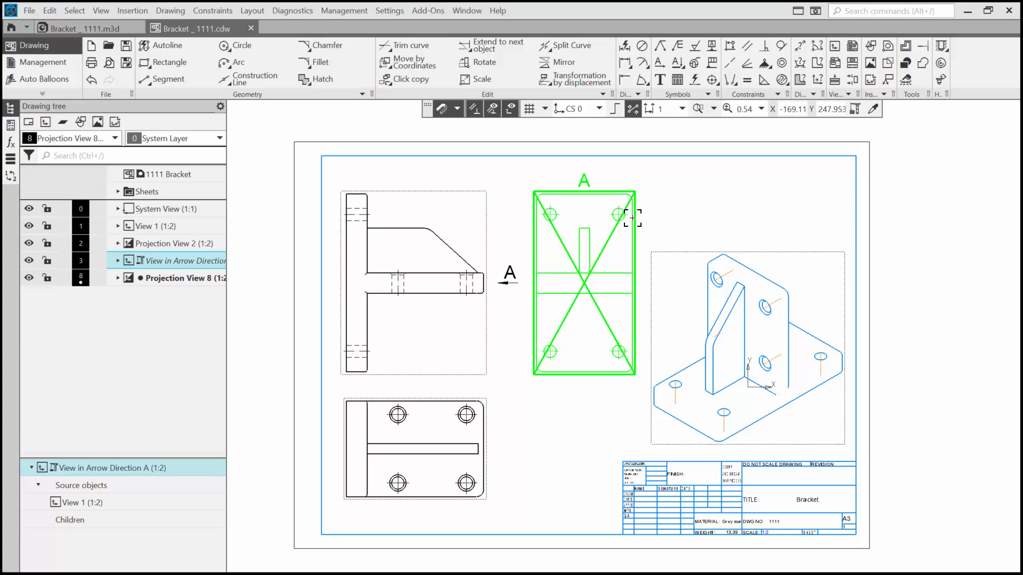
right_click(632, 218)
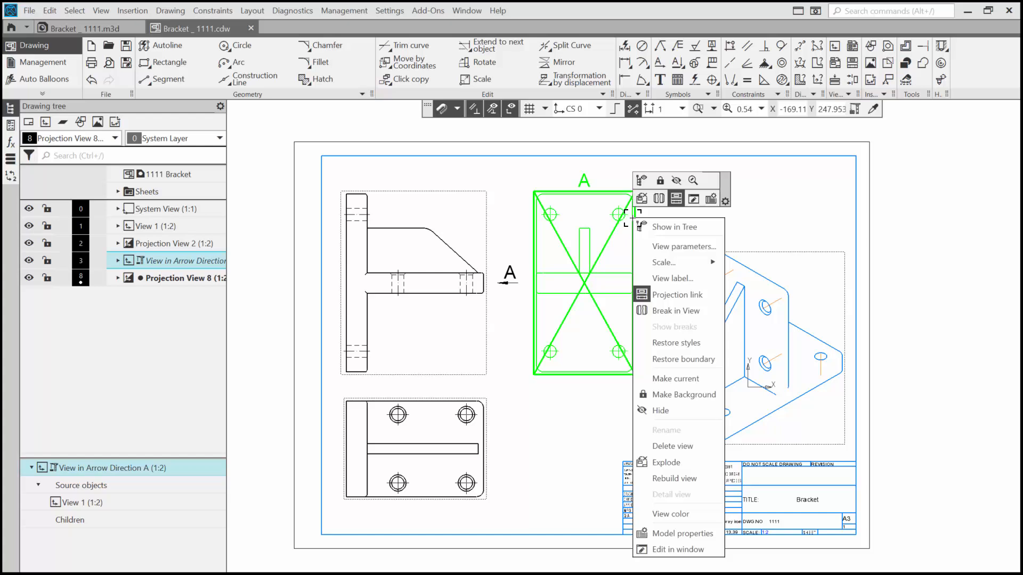
left_click(669, 479)
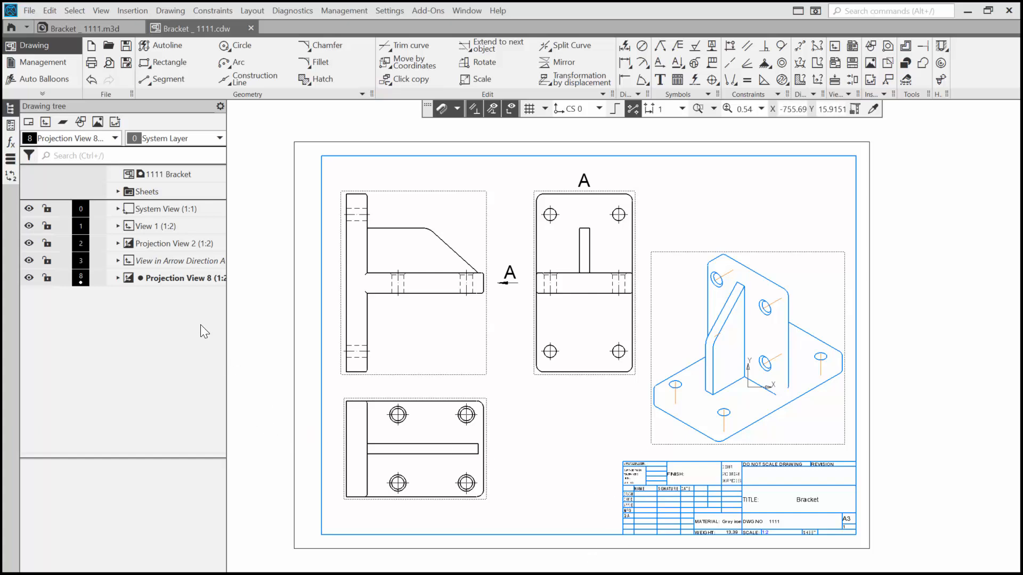
In the isometric view's parameters, turn on transition lines in the Thin style and disable creation of all drawing symbols such as centerlines.
left_click(187, 282)
right_click(187, 283)
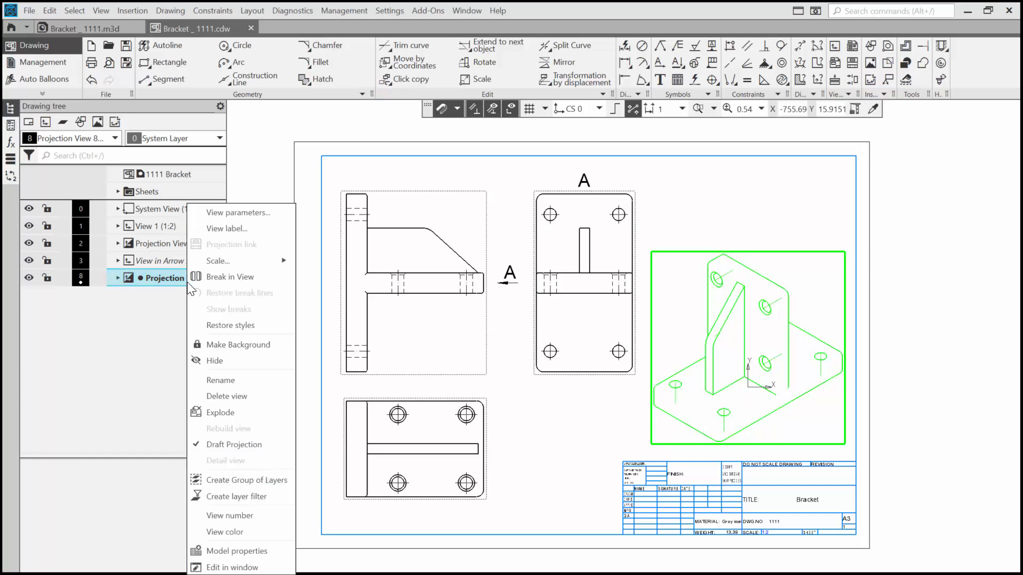
left_click(226, 212)
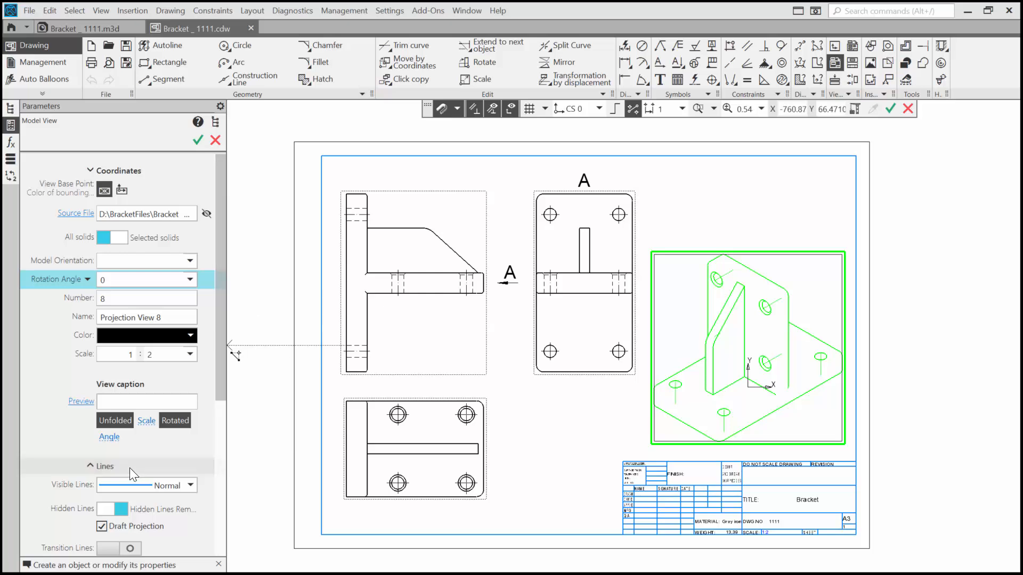
scroll(35, 437, "down", 5)
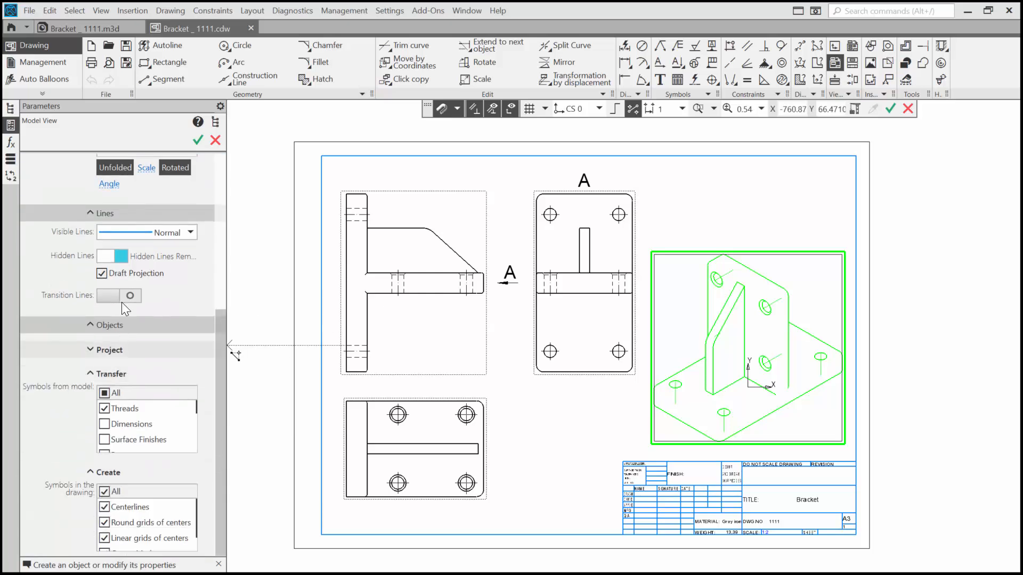
left_click(126, 297)
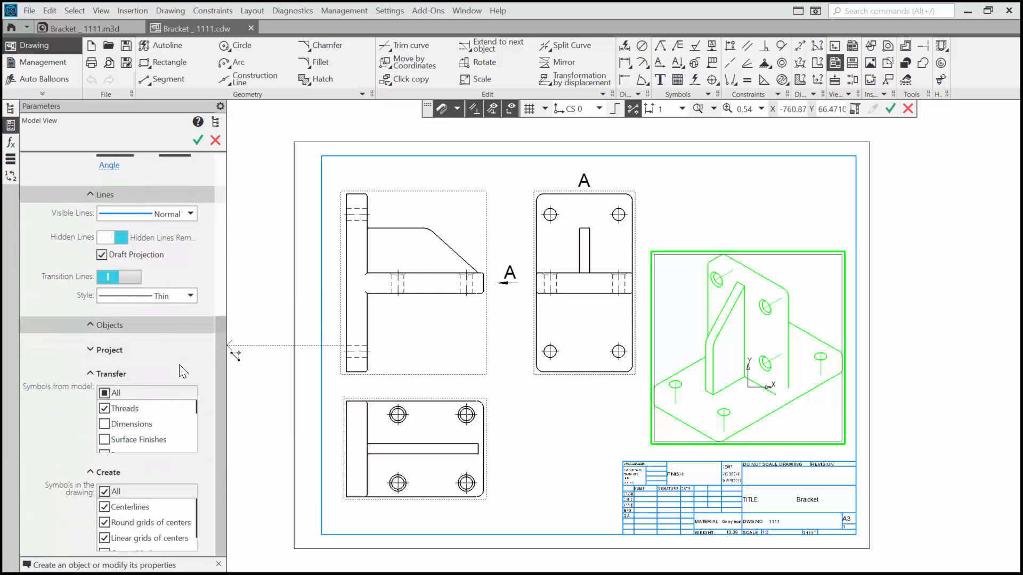
left_click(105, 491)
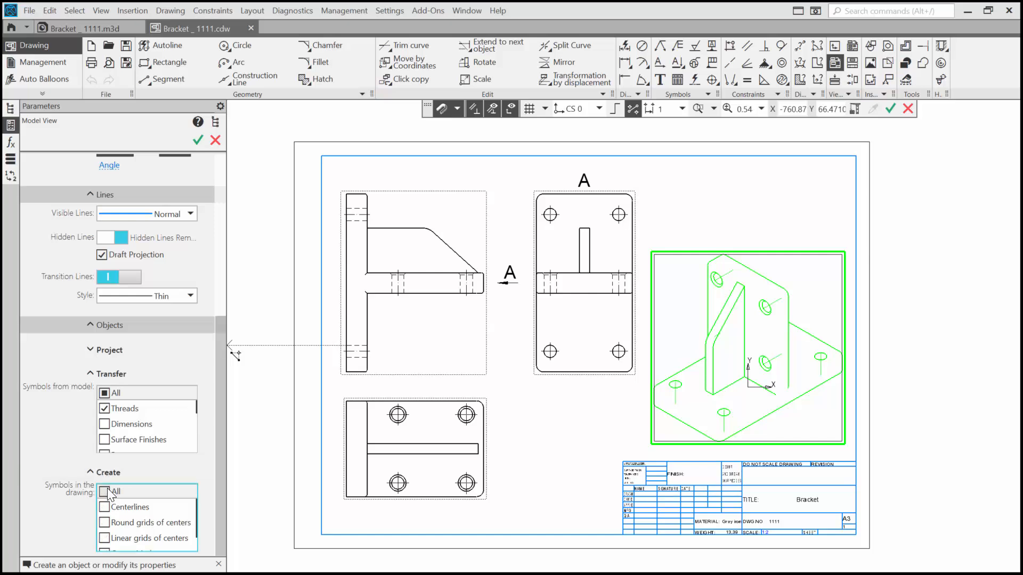
left_click(197, 138)
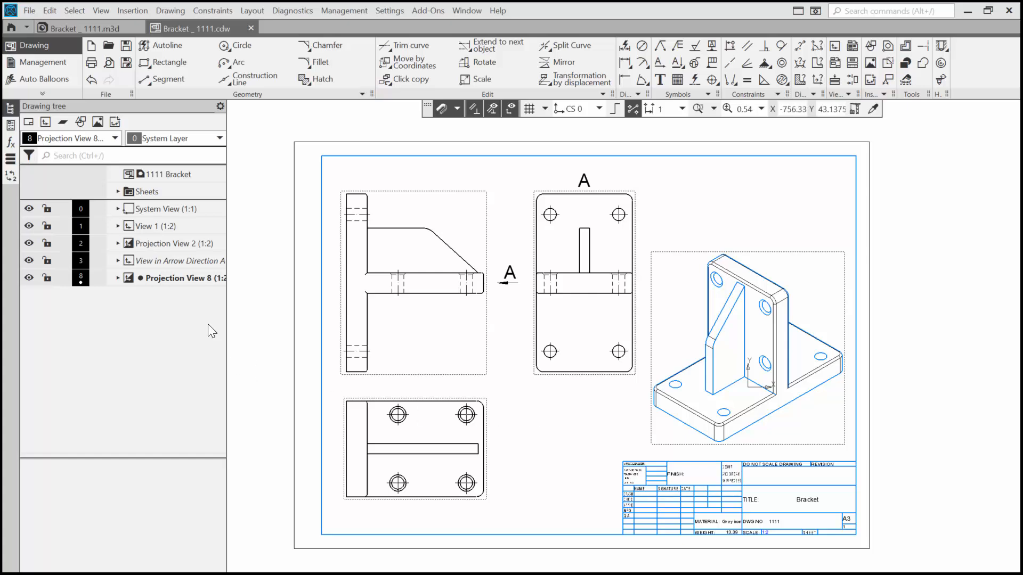
Expand the sheet list, switch the A3 sheet to portrait orientation and return it to landscape.
left_click(118, 191)
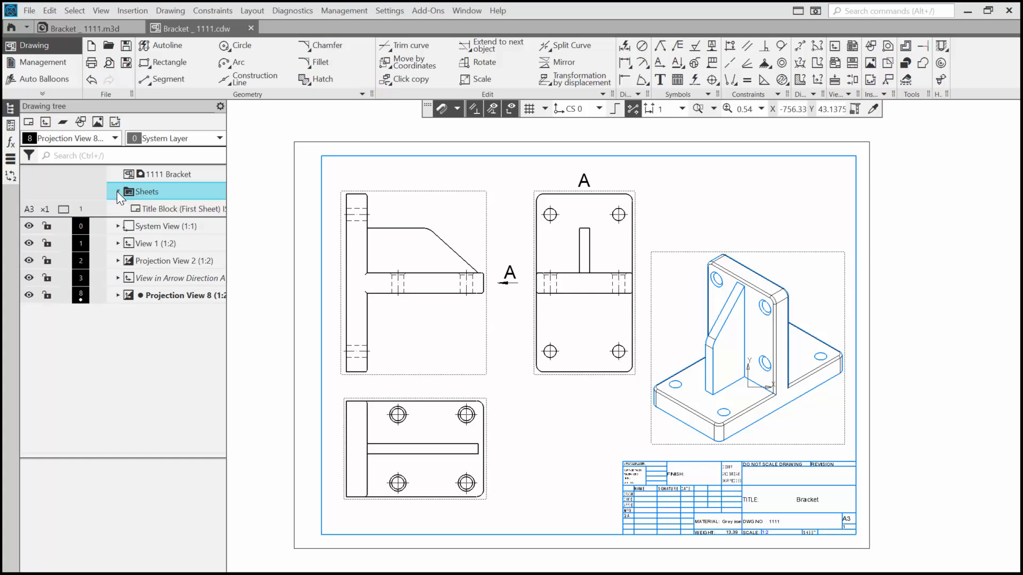
left_click(30, 208)
left_click(31, 206)
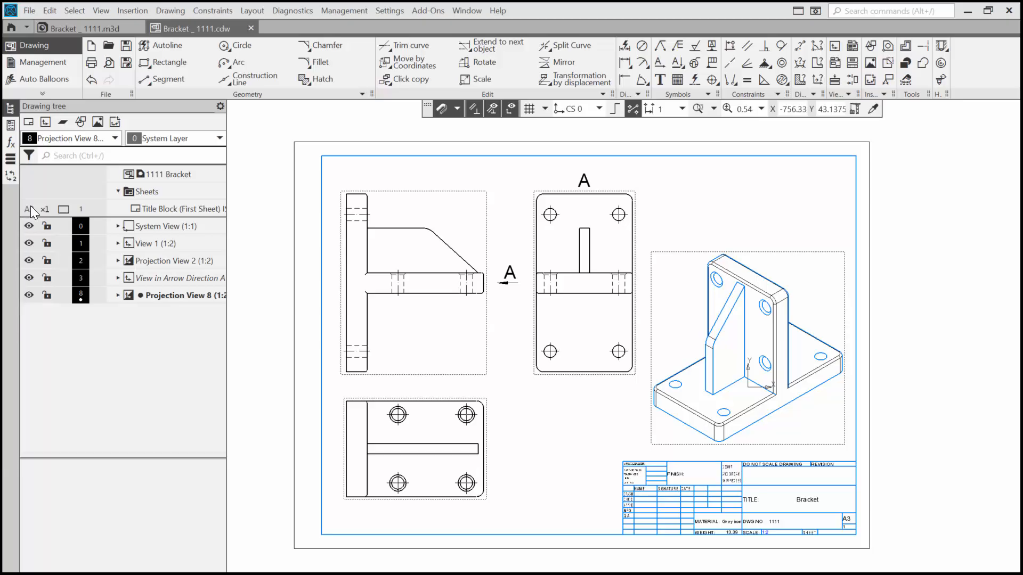
left_click(64, 207)
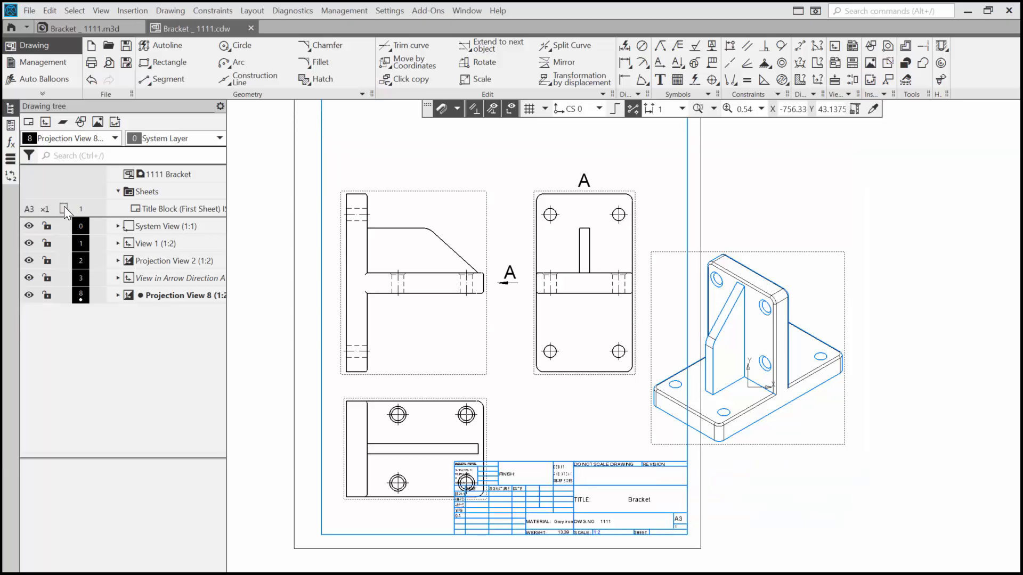
left_click(64, 207)
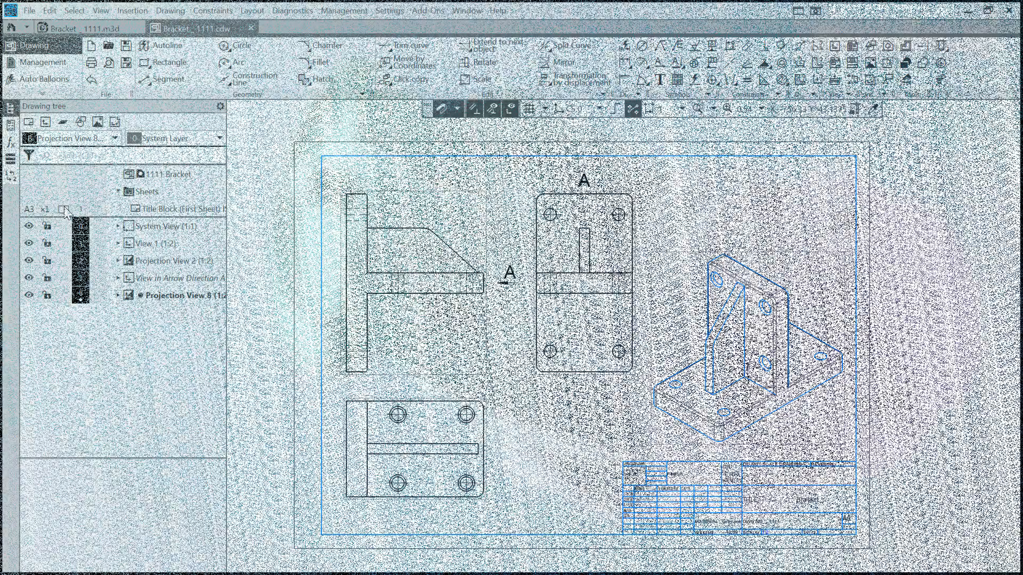